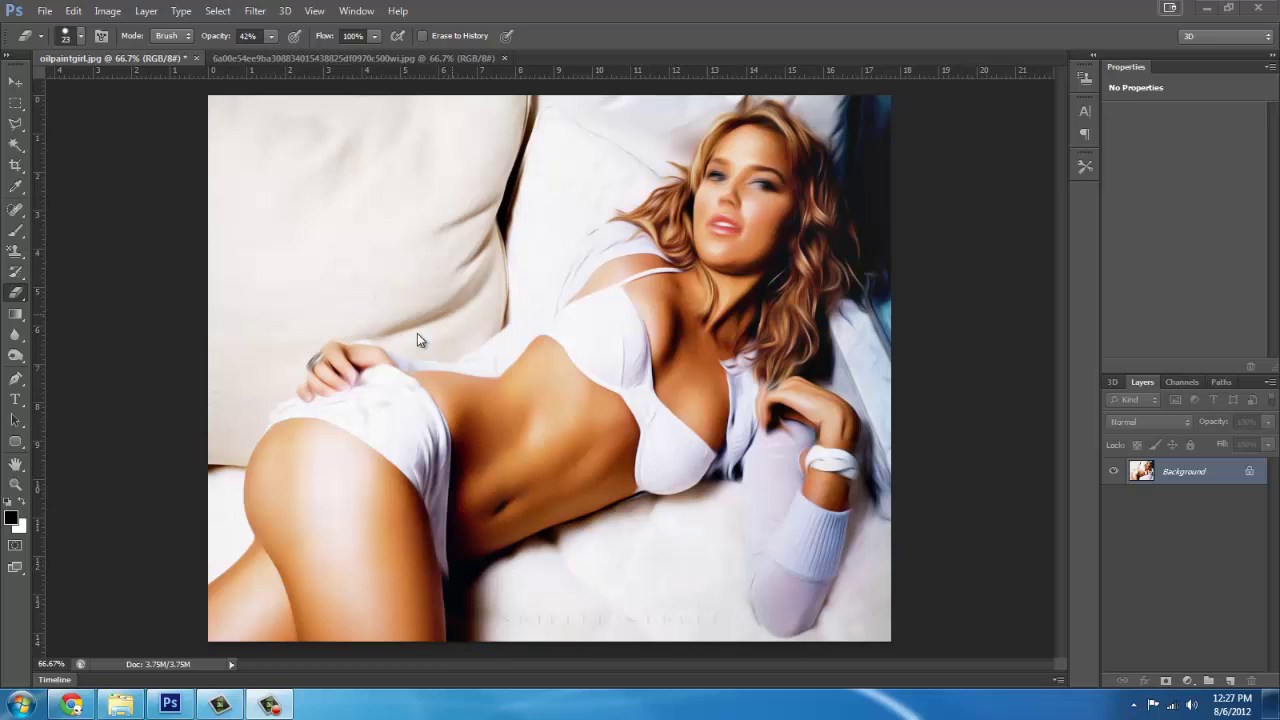
Switch the view from oilpaintgirl.jpg to the unedited blonde face portrait document
left_click(255, 12)
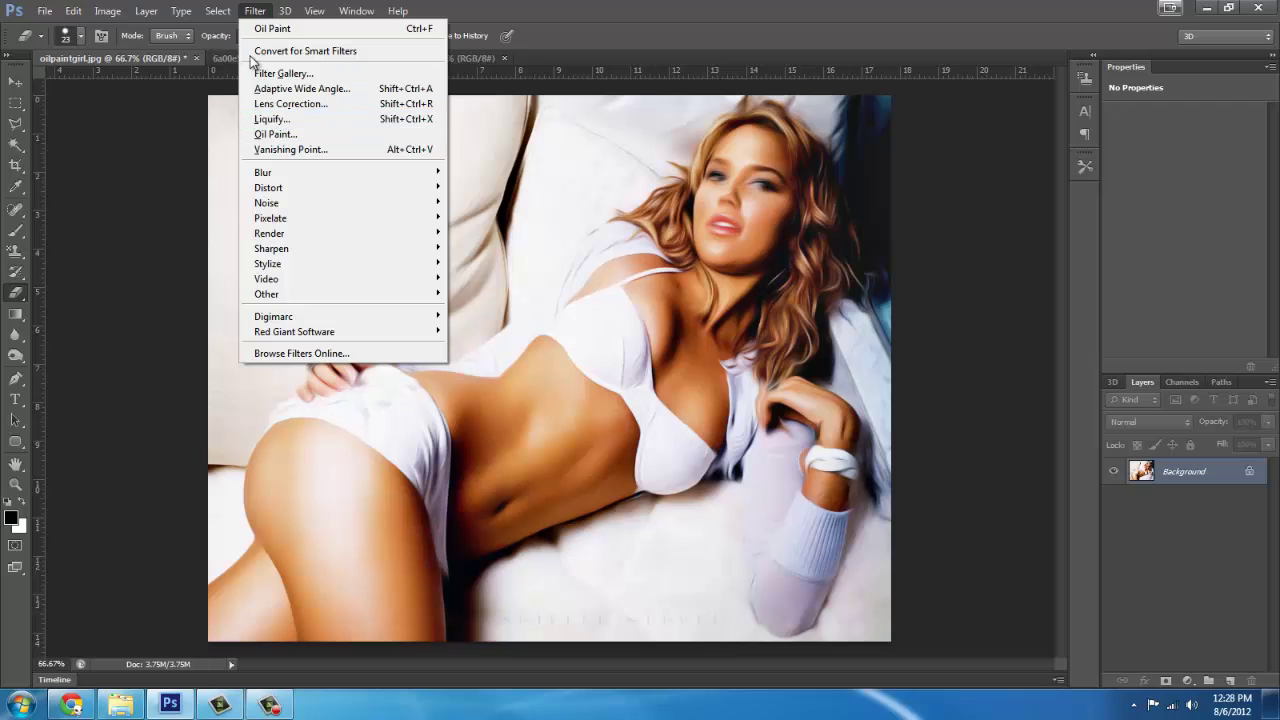
left_click(256, 14)
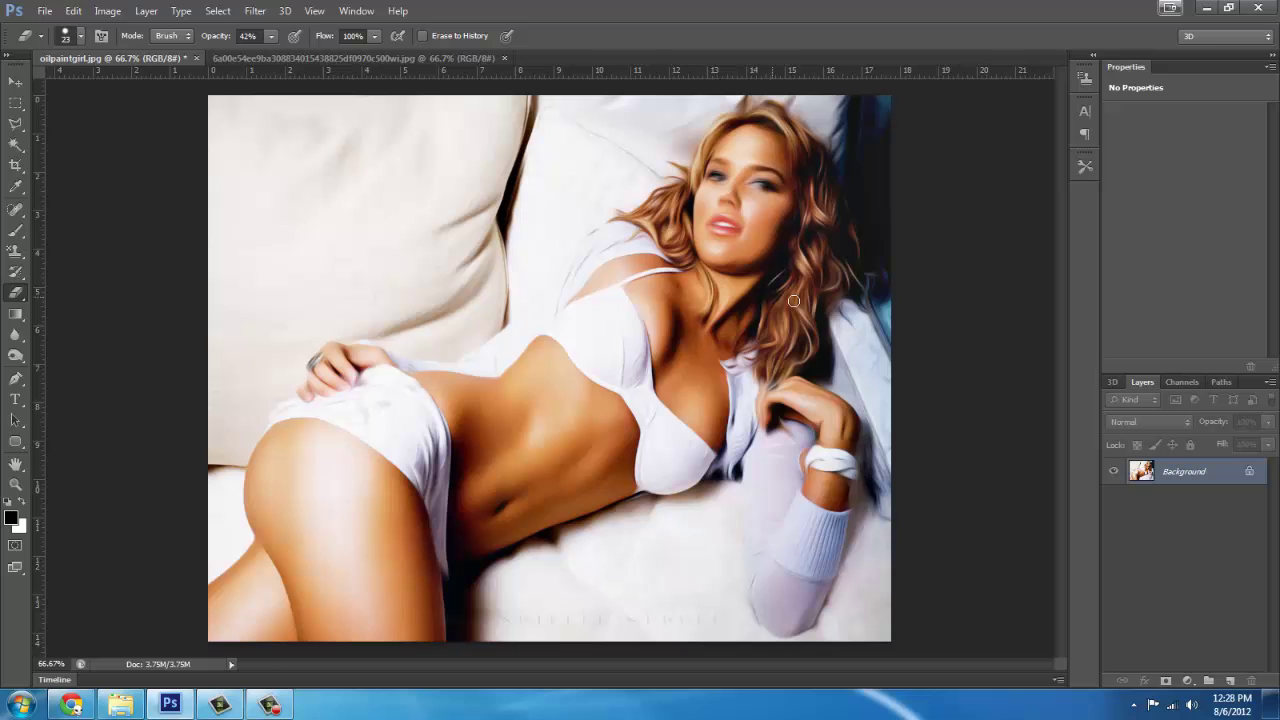
left_click(375, 59)
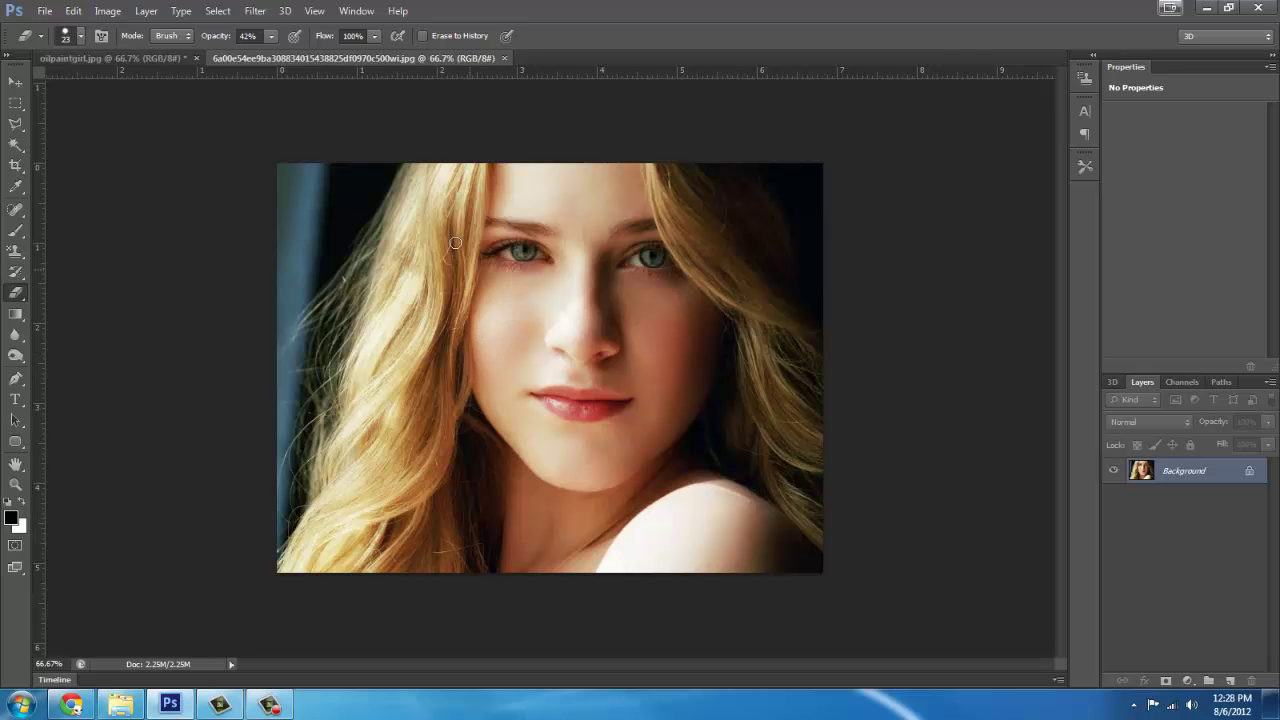
left_click(110, 57)
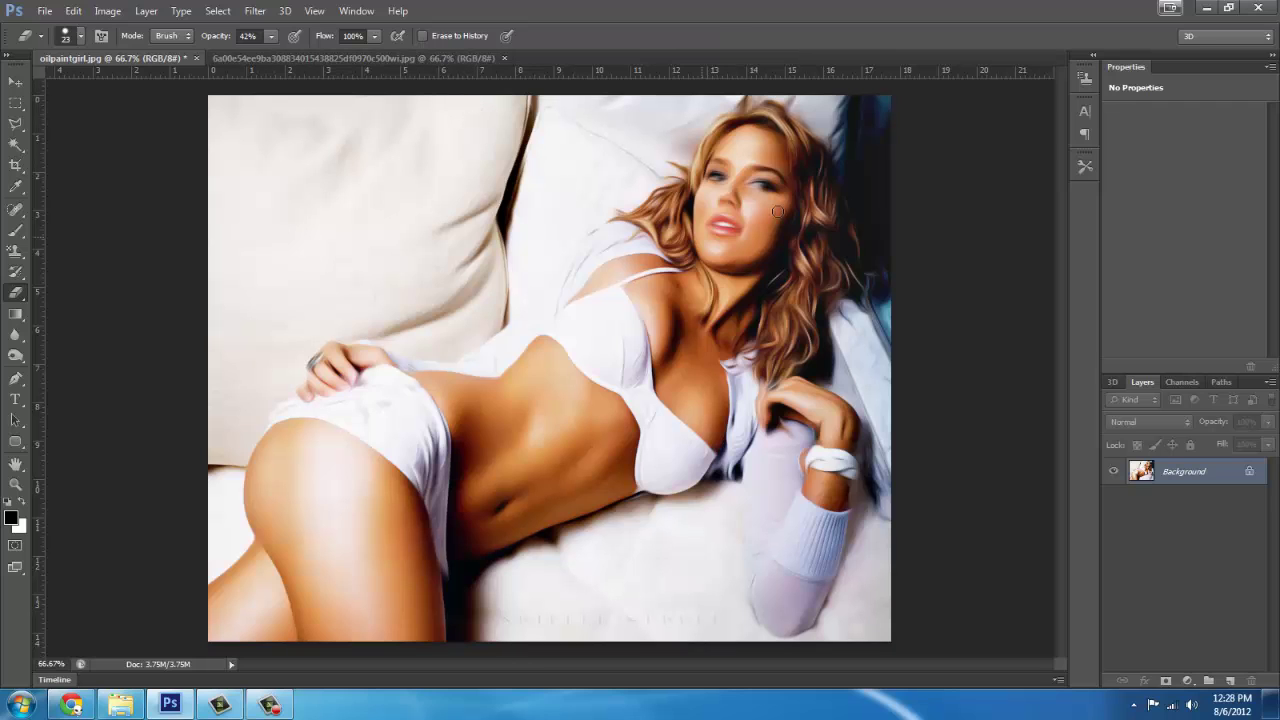
left_click(461, 57)
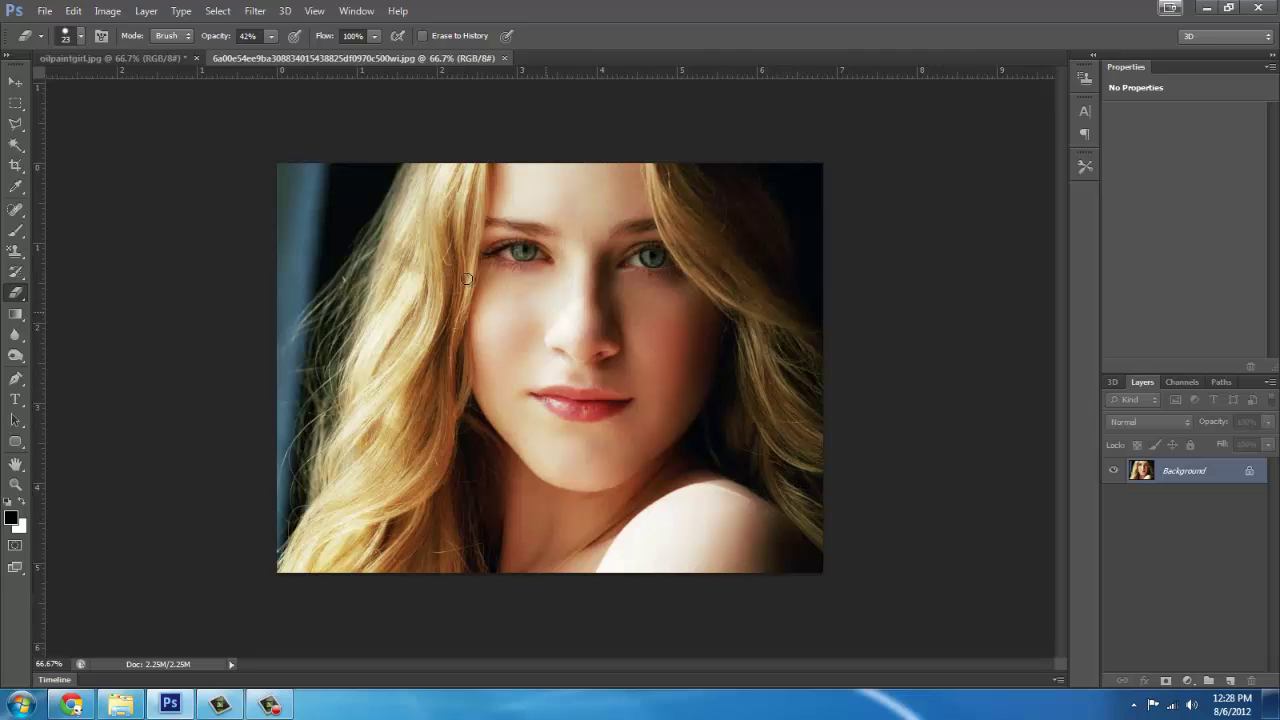
Apply Filter > Oil Paint with Stylization about 4.85 and Cleanliness 6.65
left_click(259, 12)
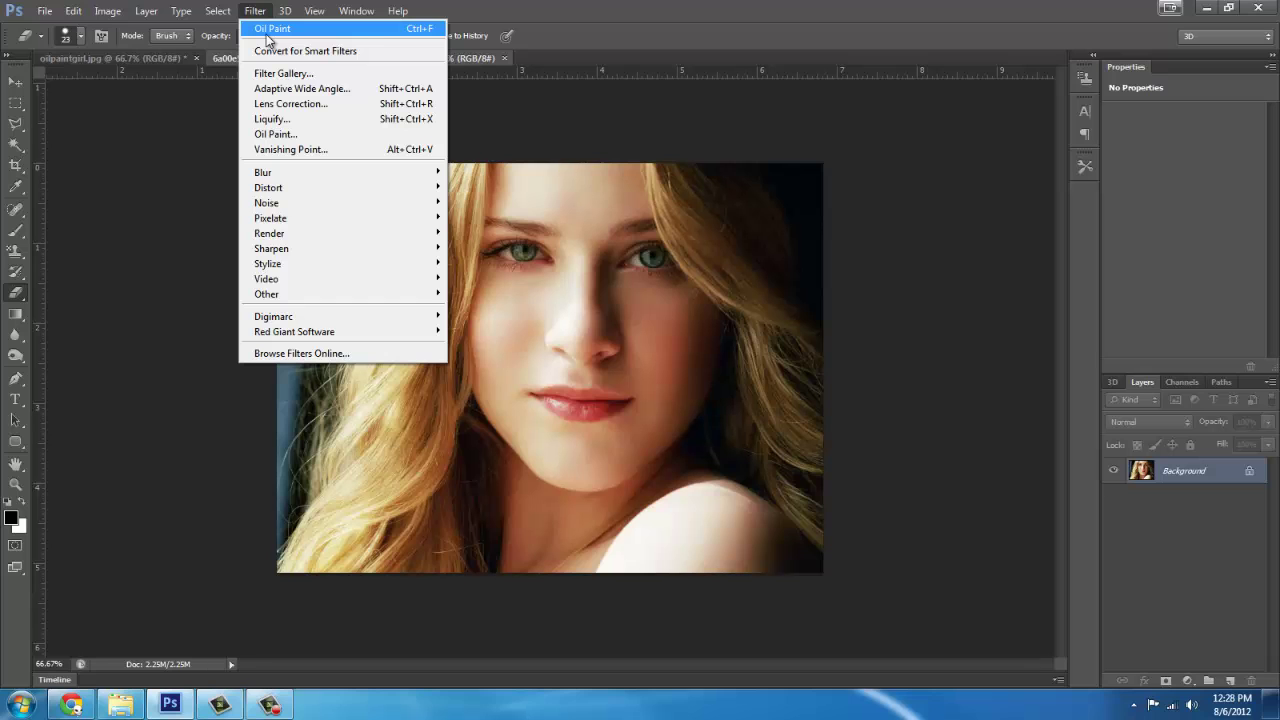
left_click(283, 134)
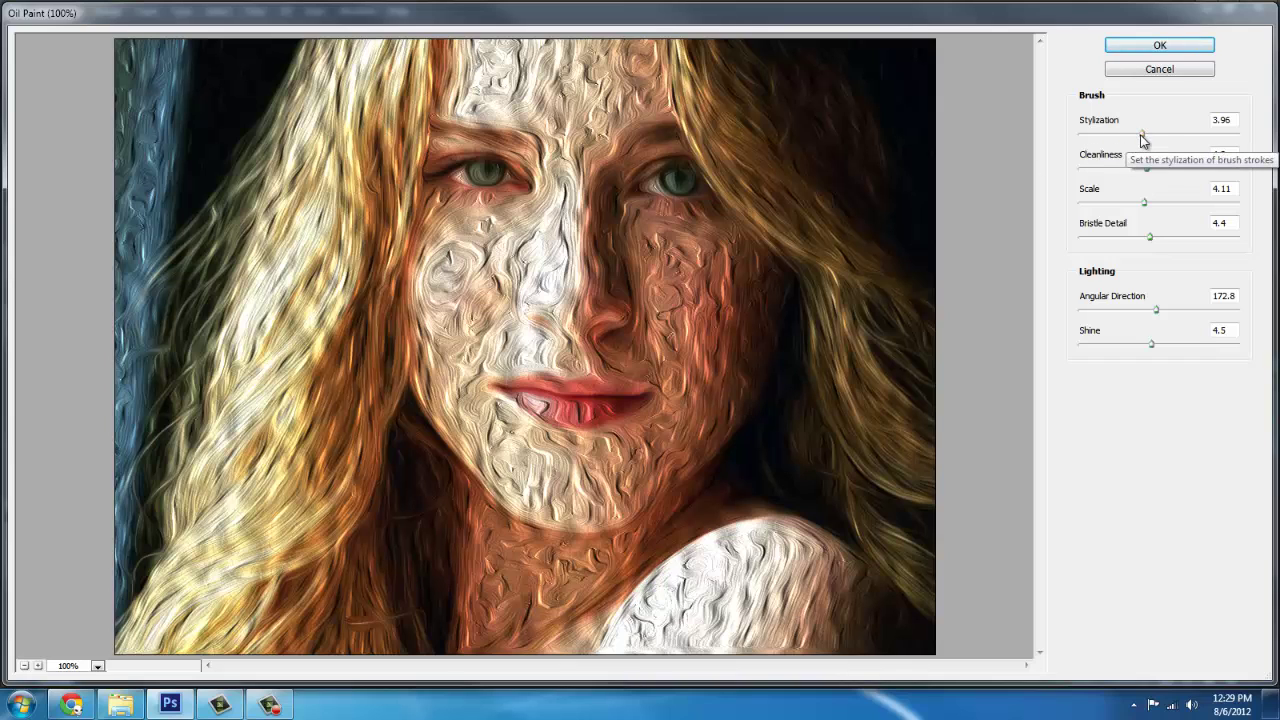
left_click_drag(1142, 134, 1172, 137)
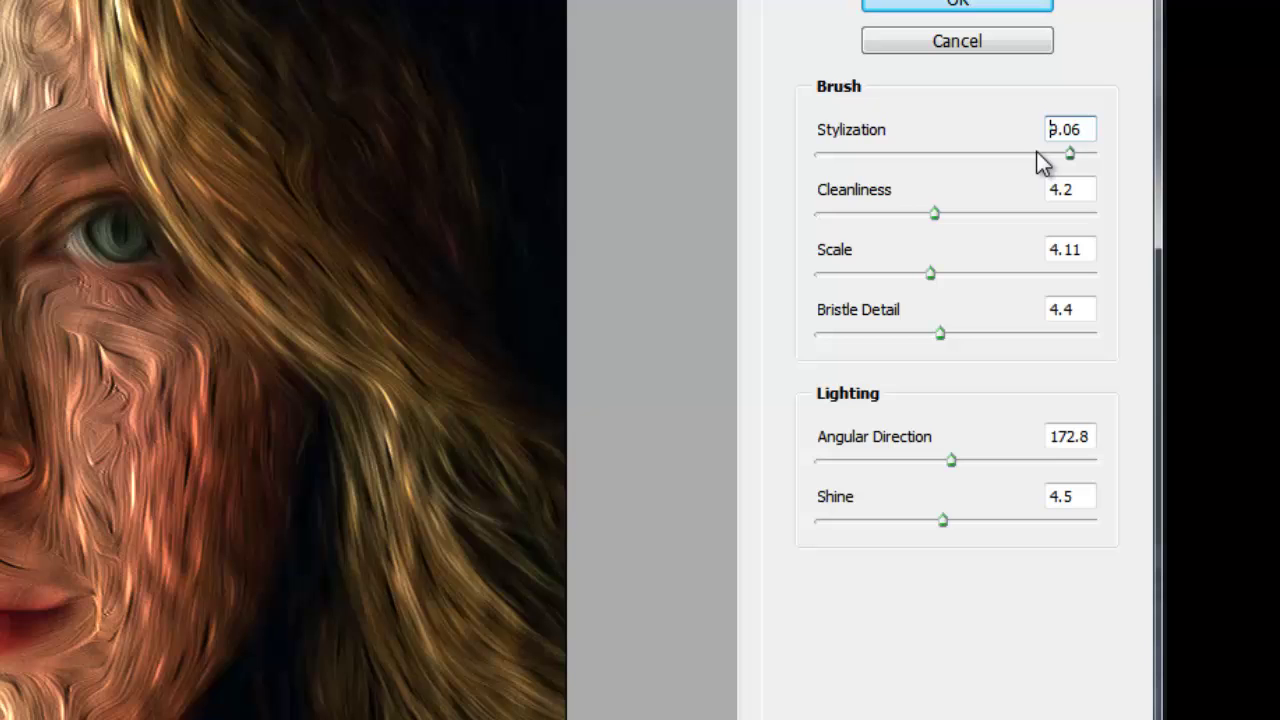
left_click_drag(1036, 153, 1003, 152)
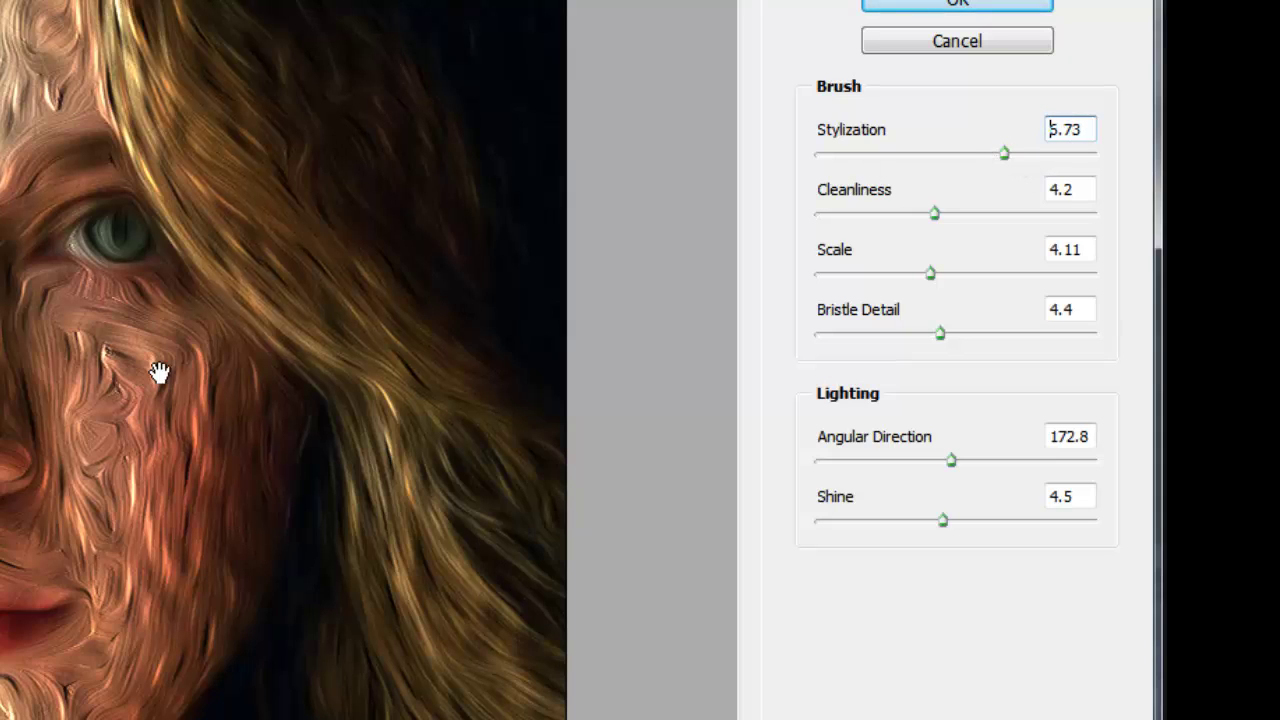
left_click_drag(935, 214, 1006, 217)
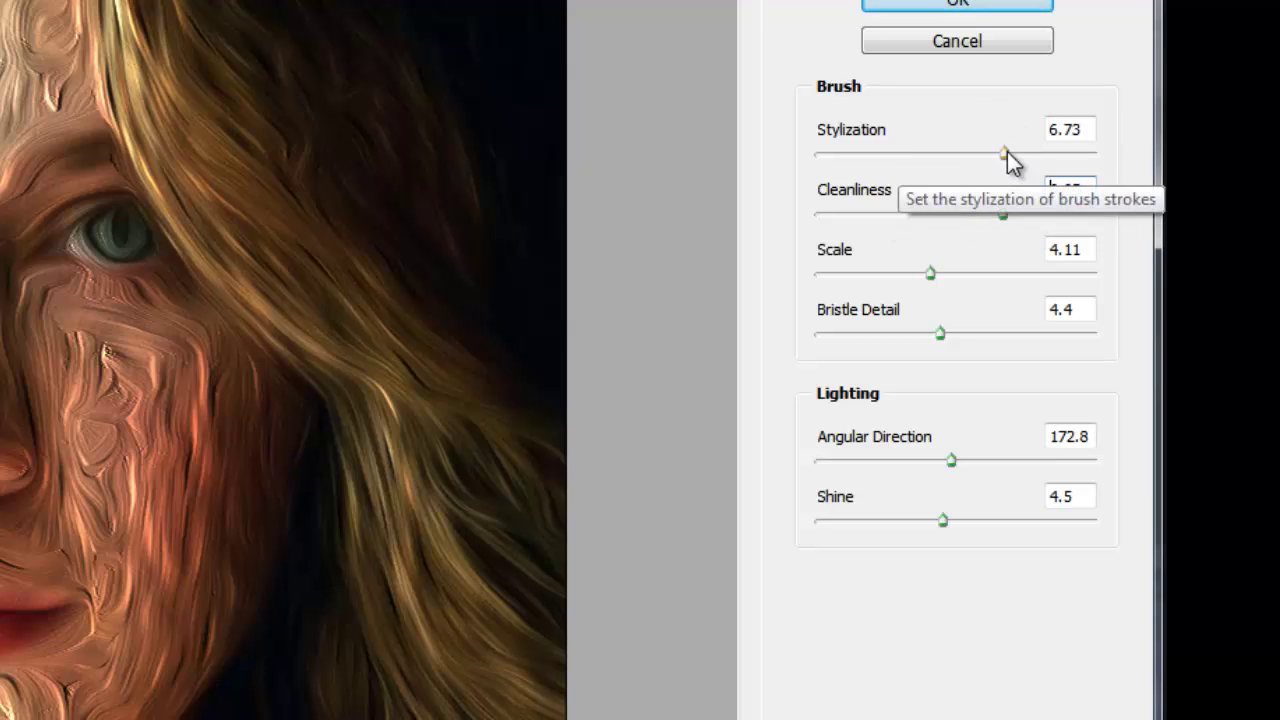
left_click_drag(1006, 153, 954, 150)
Reduce the Oil Paint brush Scale to its 0.1 minimum and Bristle Detail to 0
left_click(1050, 129)
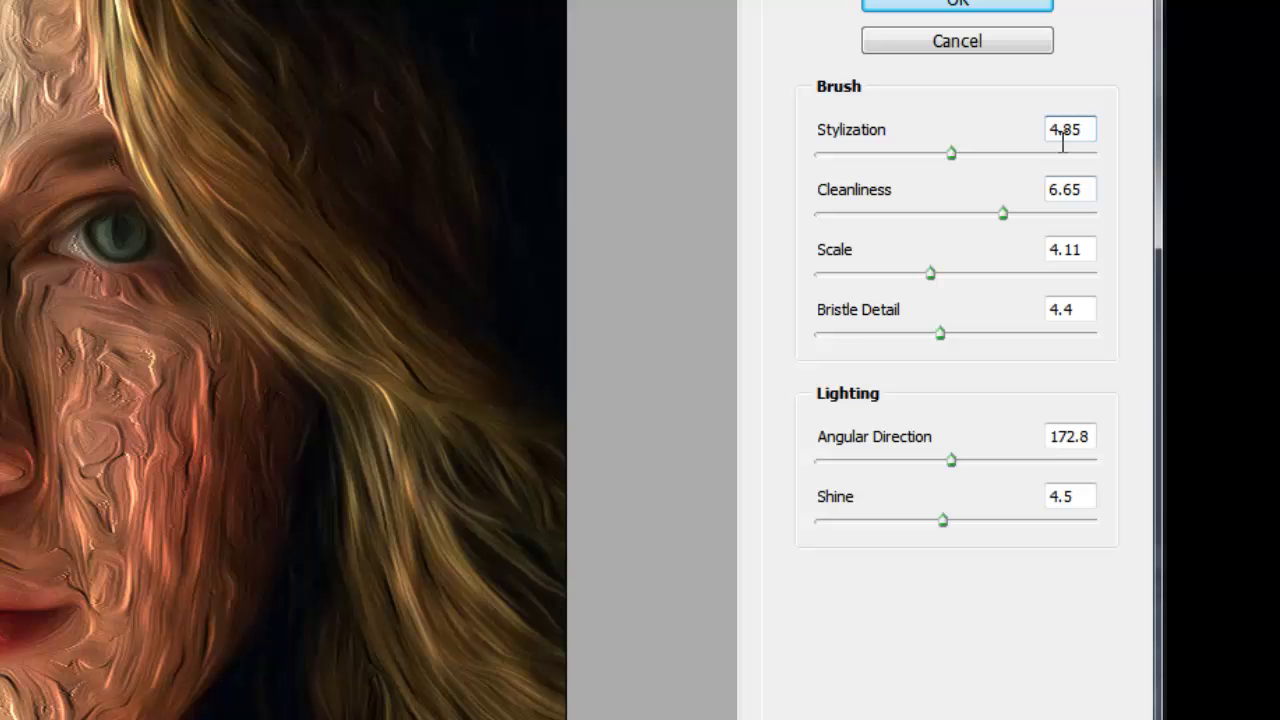
left_click(933, 274)
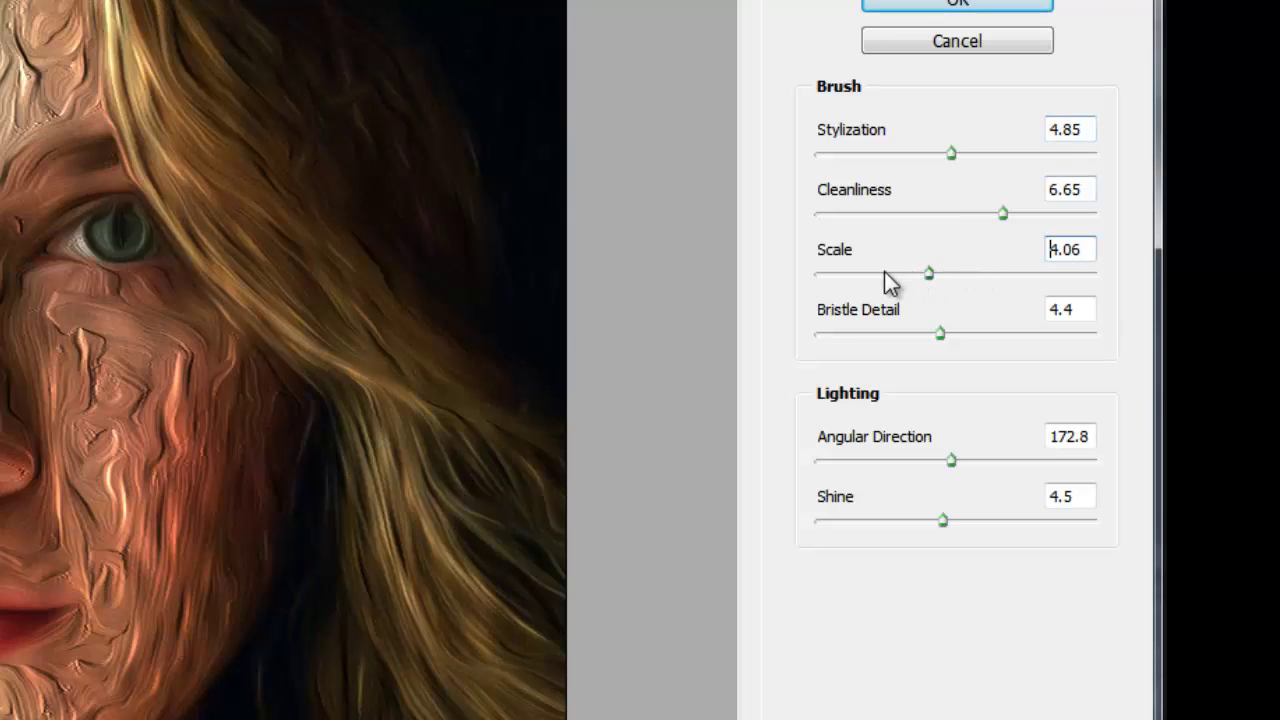
left_click_drag(886, 280, 920, 274)
left_click_drag(752, 281, 746, 291)
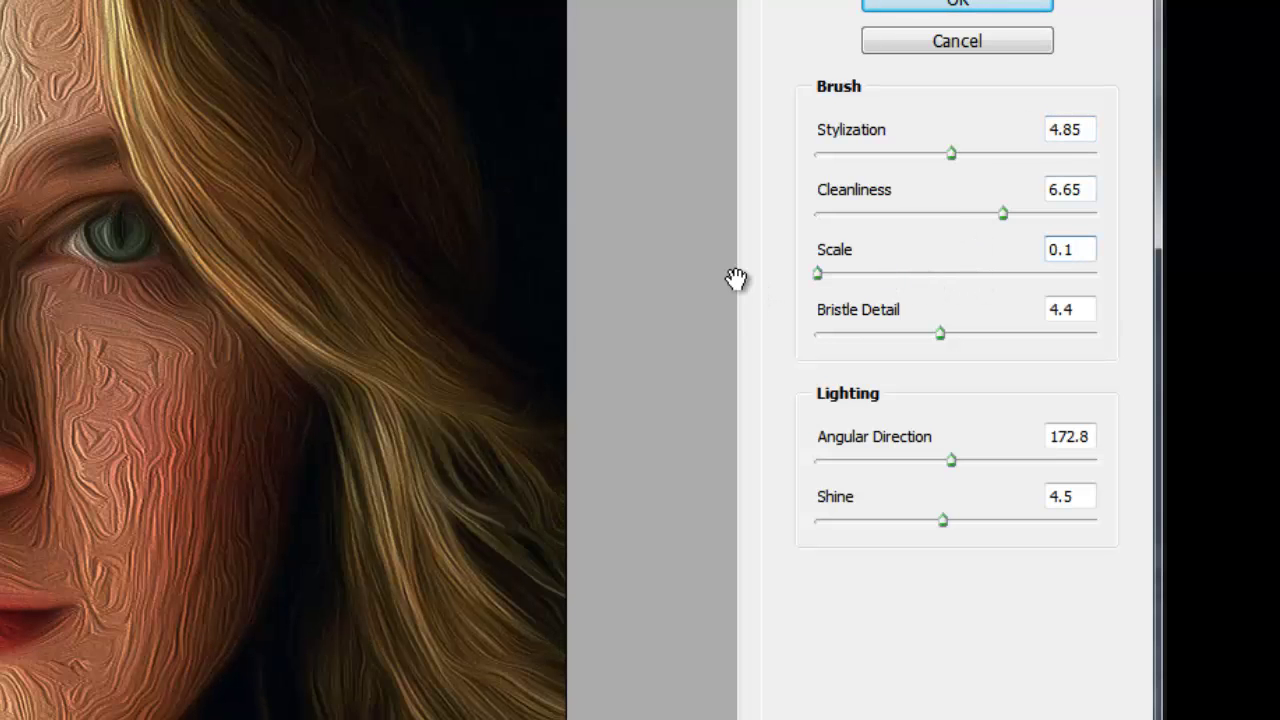
left_click_drag(944, 327, 763, 324)
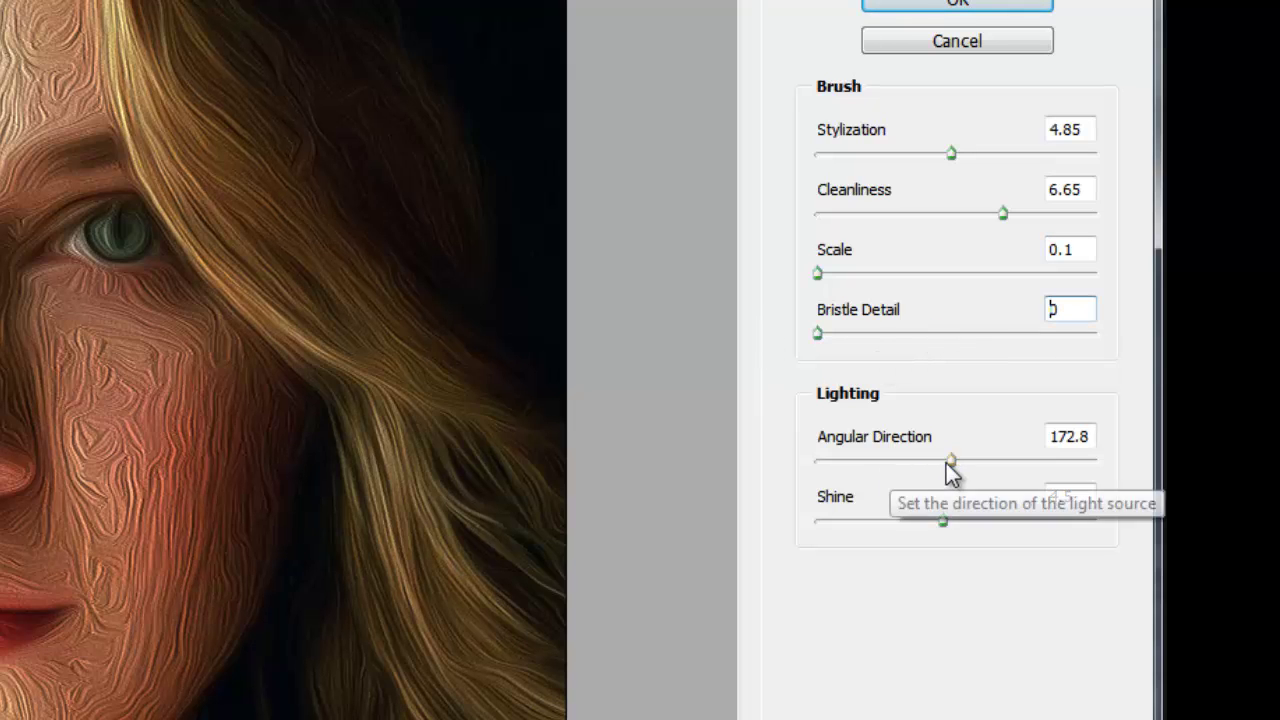
Set Angular Direction and Shine to 0 and Bristle Detail to 1, then apply Oil Paint
left_click_drag(951, 463, 760, 448)
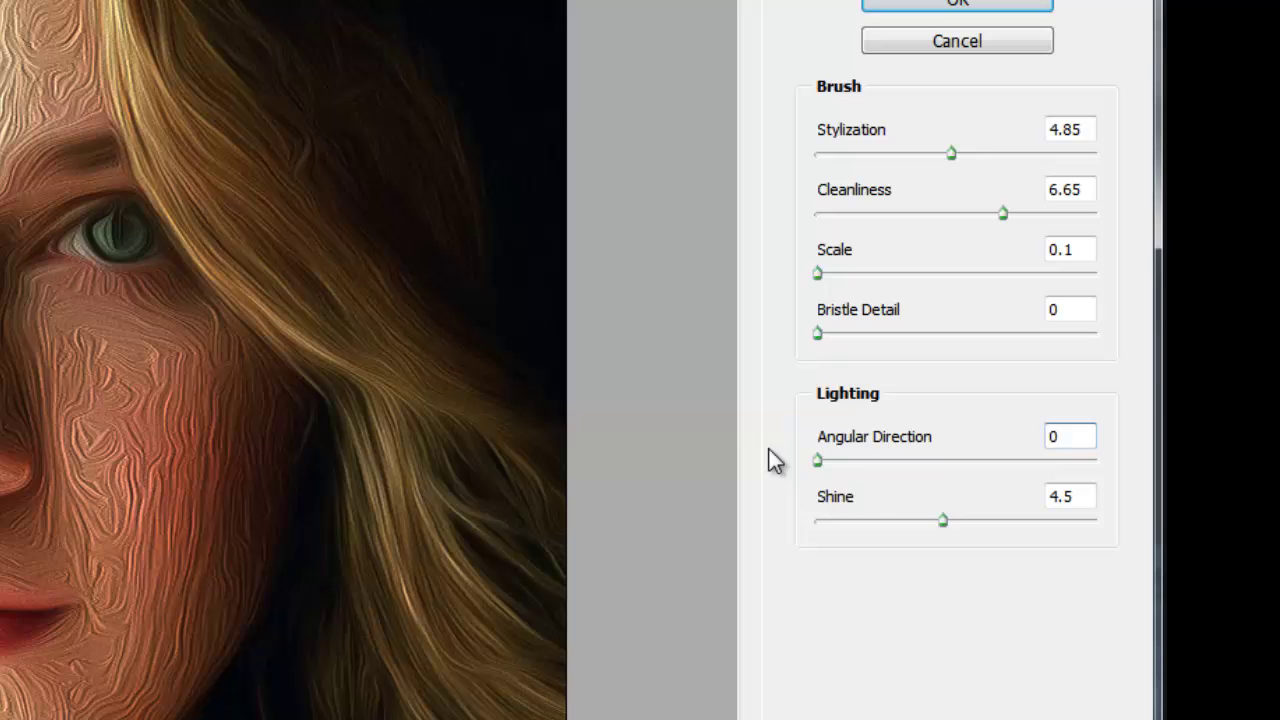
left_click_drag(944, 521, 760, 525)
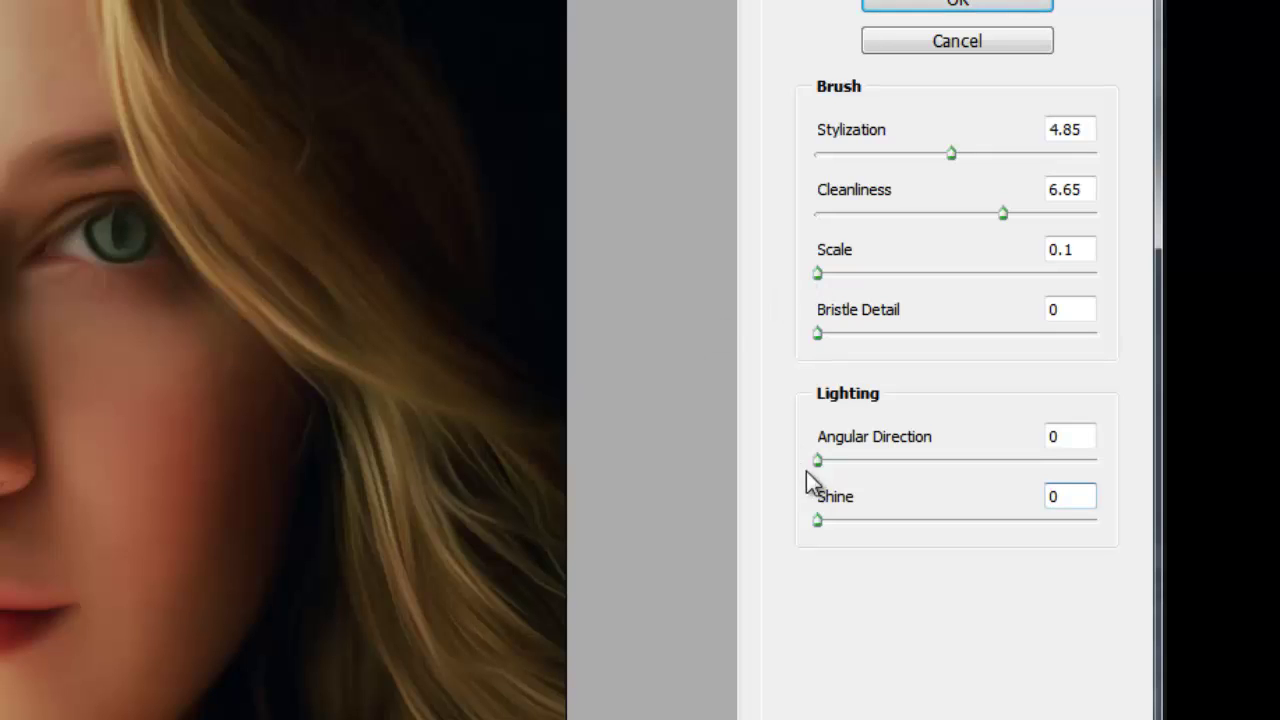
mouse_move(816, 461)
left_mouse_down()
mouse_move(1032, 476)
mouse_move(1004, 465)
mouse_move(889, 470)
mouse_move(1010, 474)
mouse_move(800, 474)
left_mouse_up()
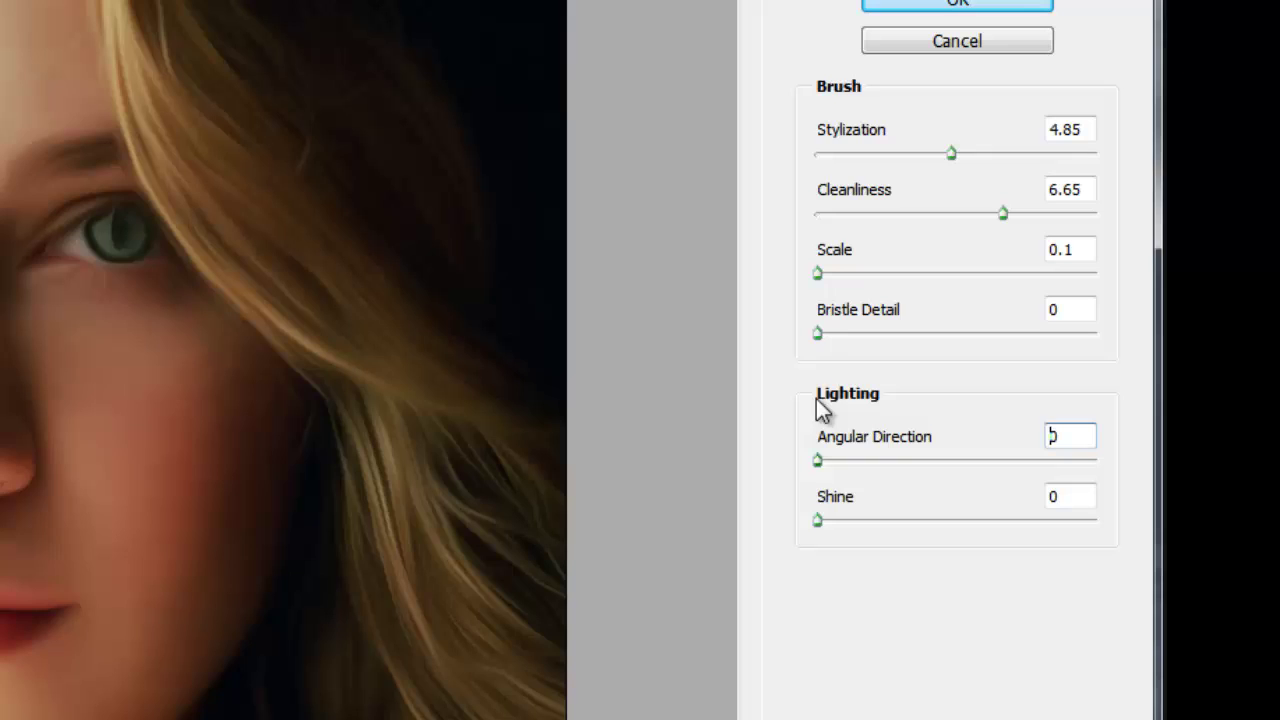
left_click_drag(820, 334, 782, 343)
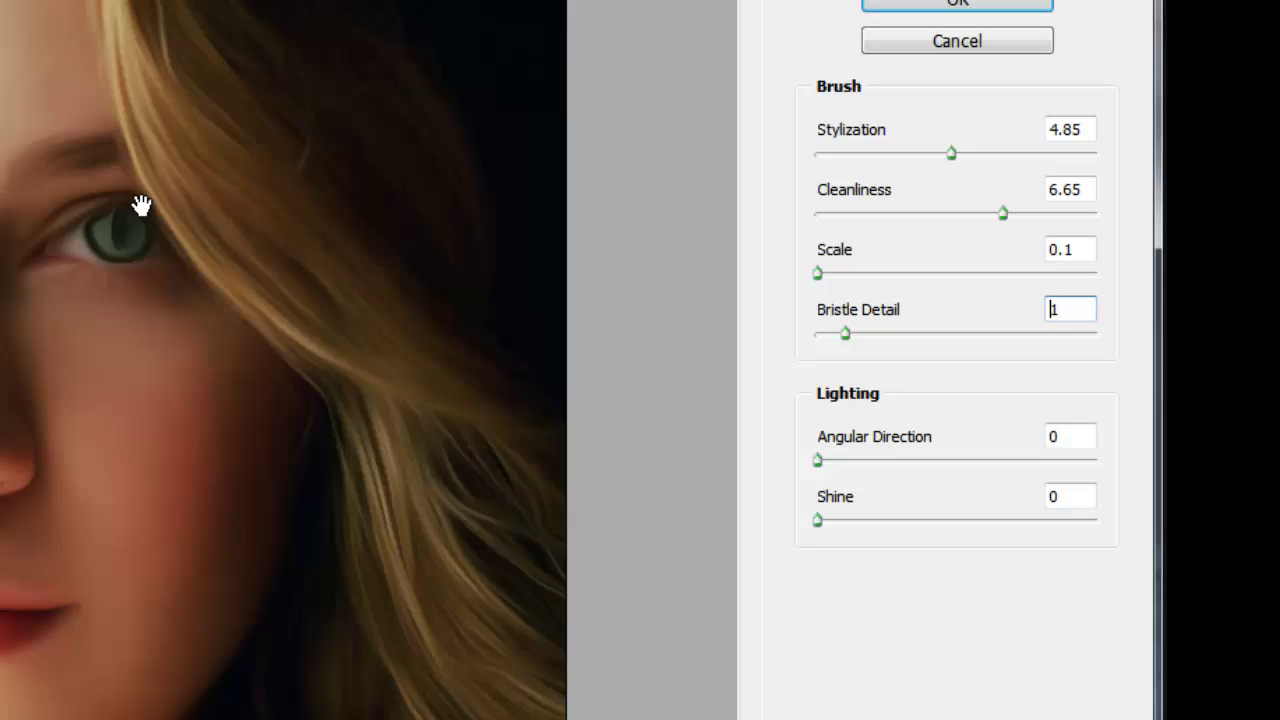
left_click(930, 5)
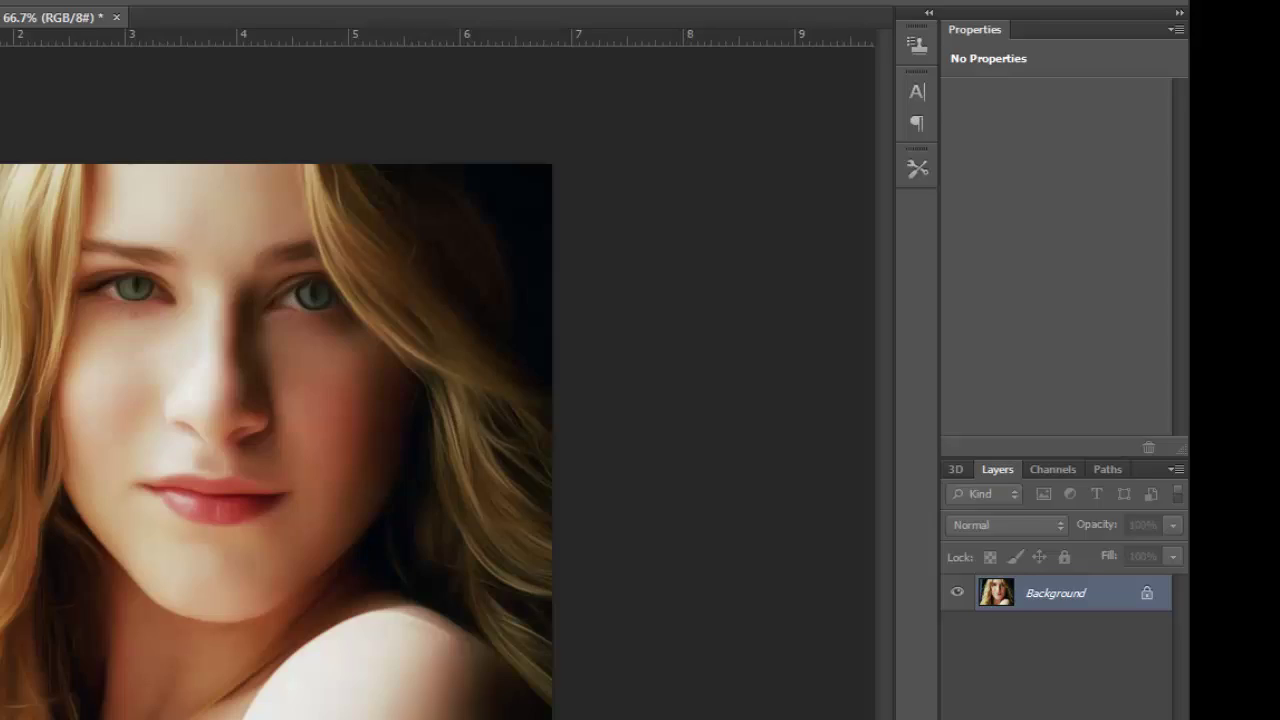
Open Liquify and zoom to 200% on the eyes with the Forward Warp tool selected
left_click(262, 2)
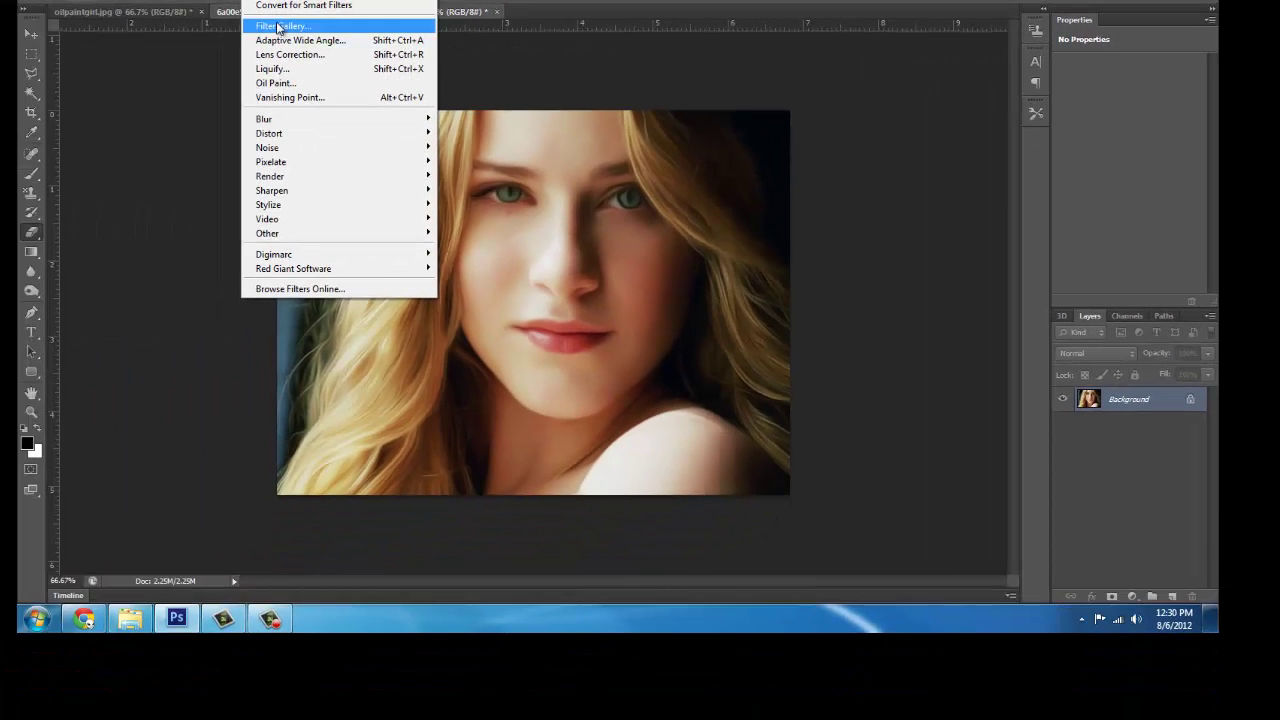
left_click(272, 69)
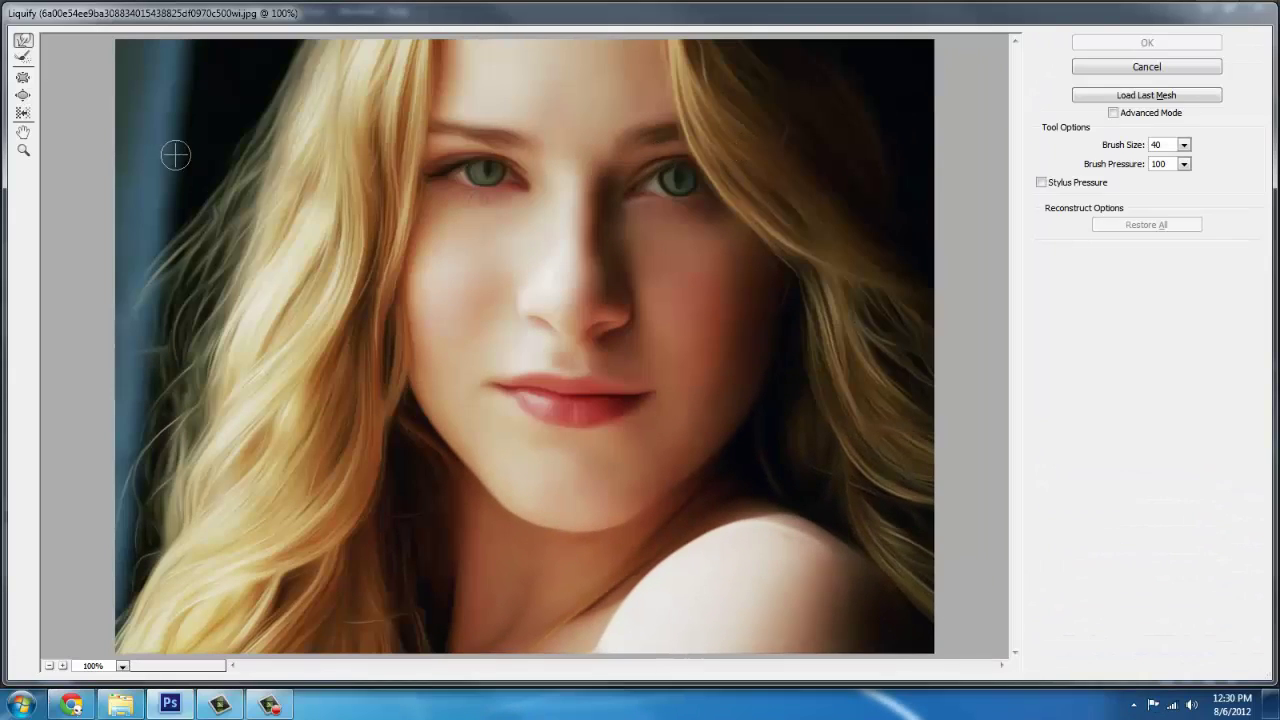
left_click(23, 151)
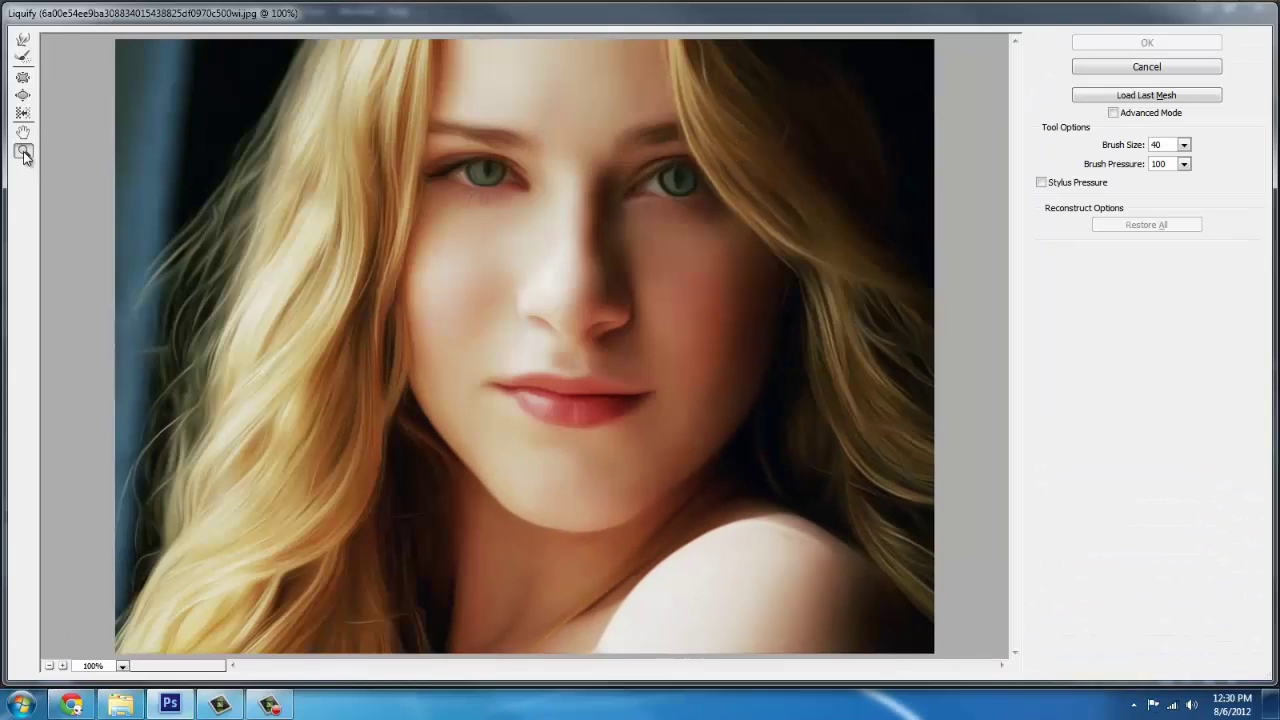
left_click(678, 181)
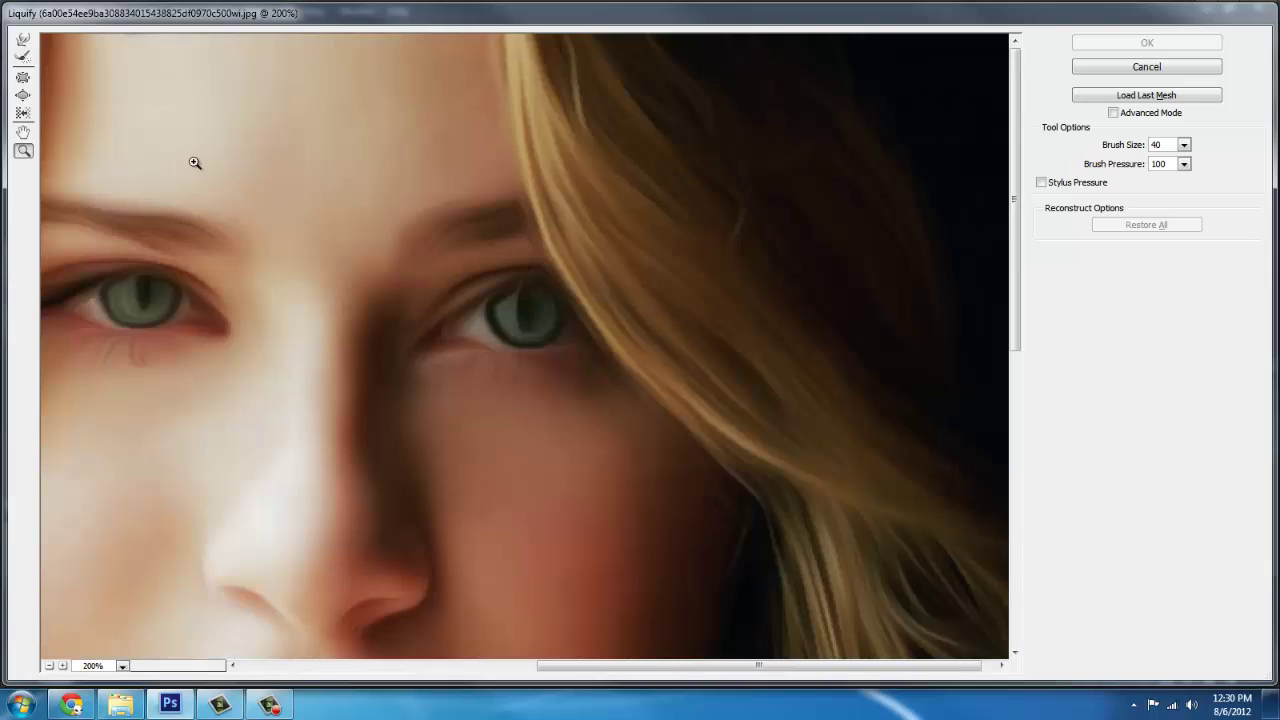
left_click(23, 40)
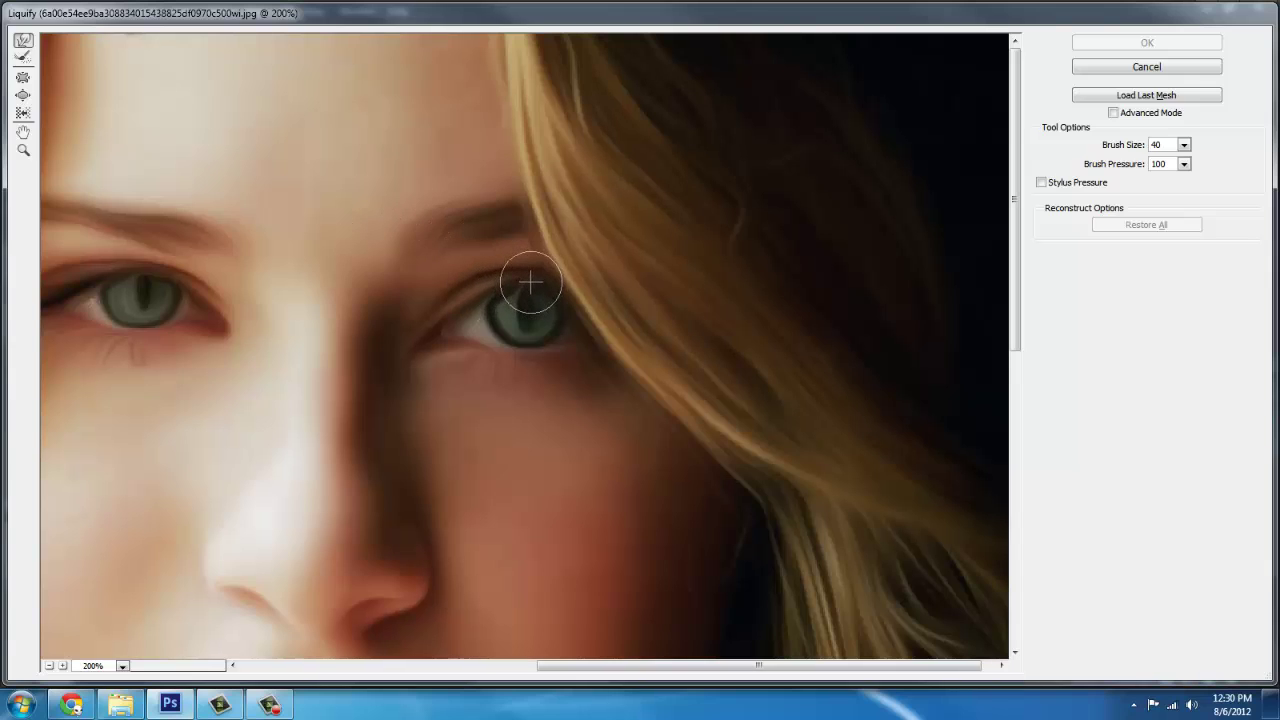
Try warp and Pucker strokes on the right eye, undoing each with Ctrl+Alt+Z
left_click_drag(526, 286, 571, 329)
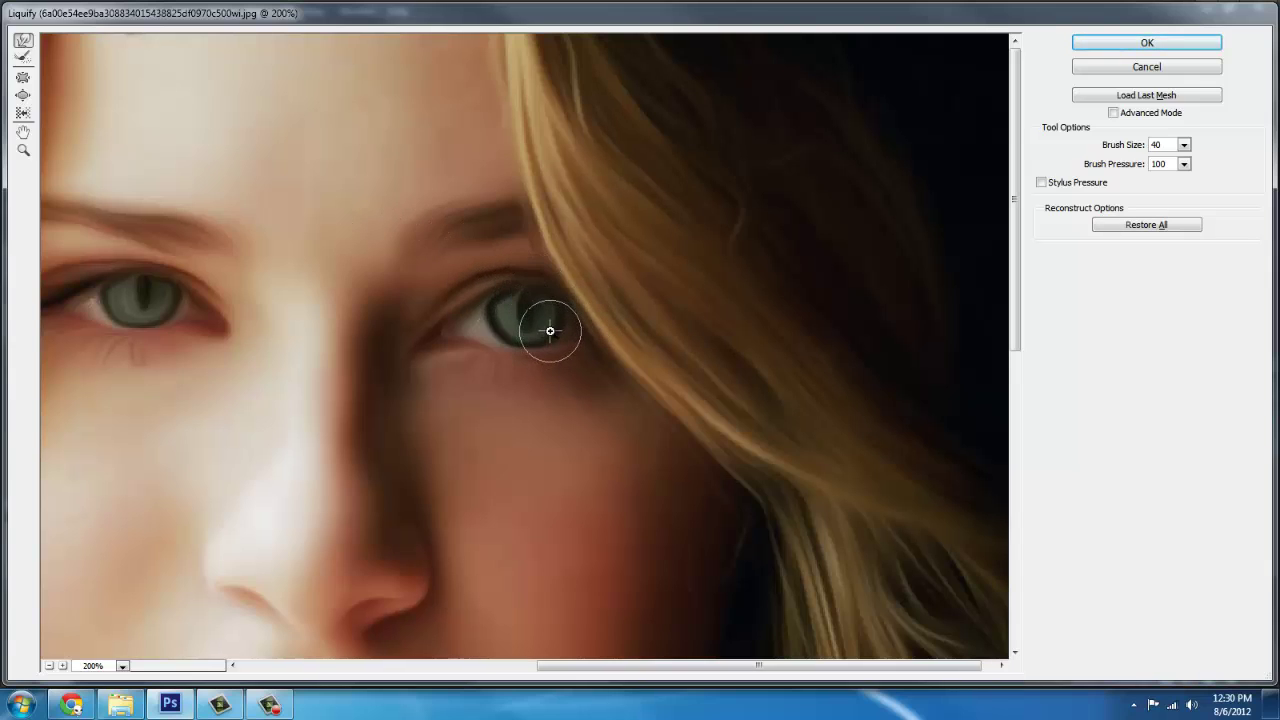
key("ctrl+alt+z")
left_click_drag(540, 269, 520, 274)
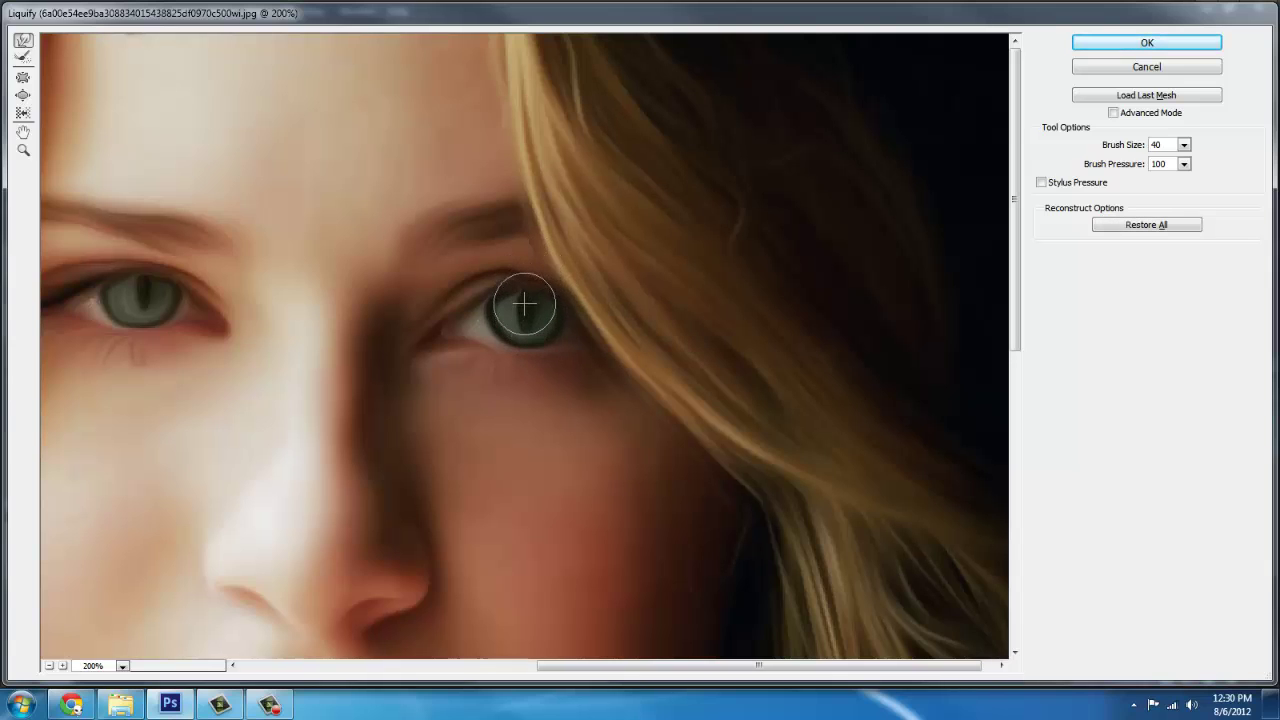
key("ctrl+alt+z")
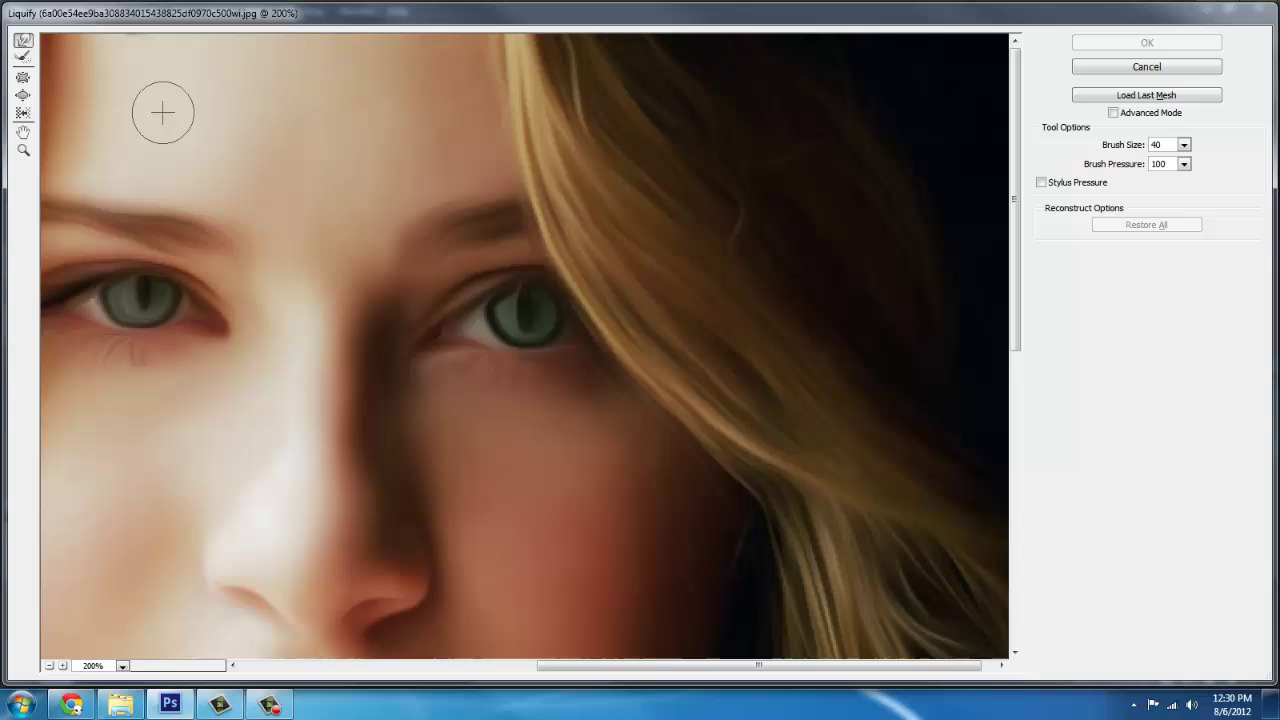
left_click(23, 77)
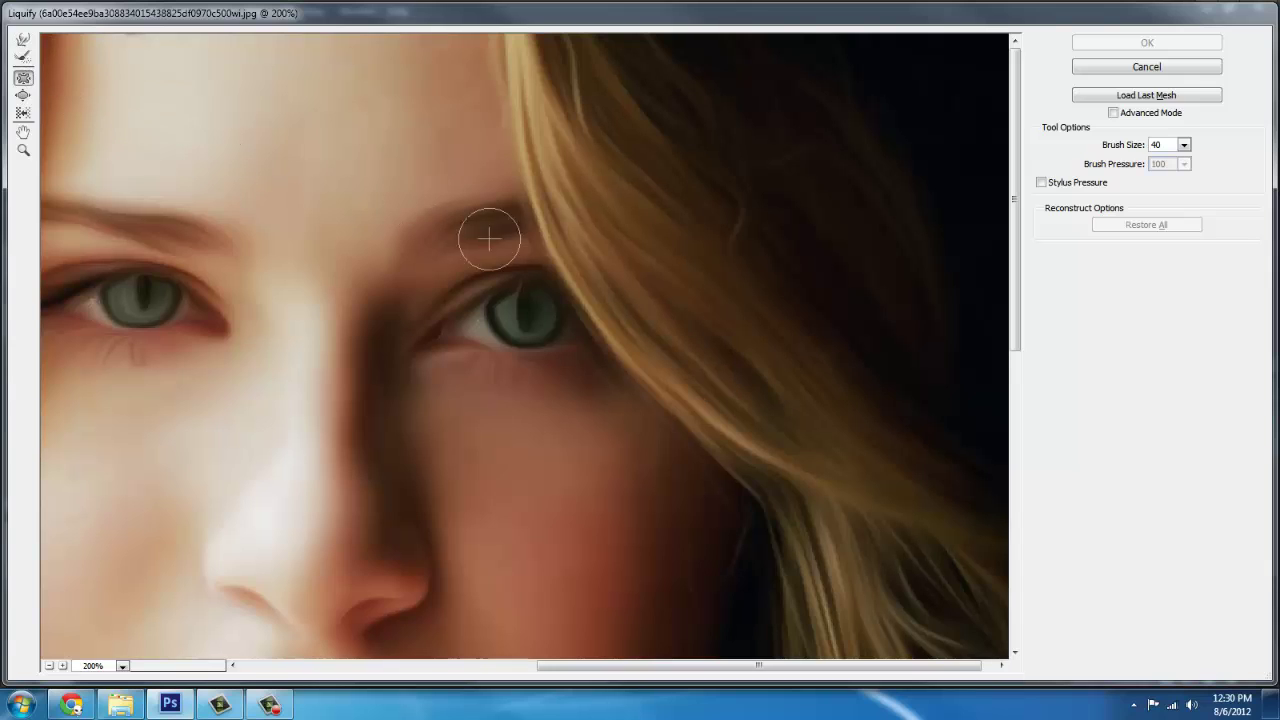
left_click(529, 280)
key("ctrl+alt+z")
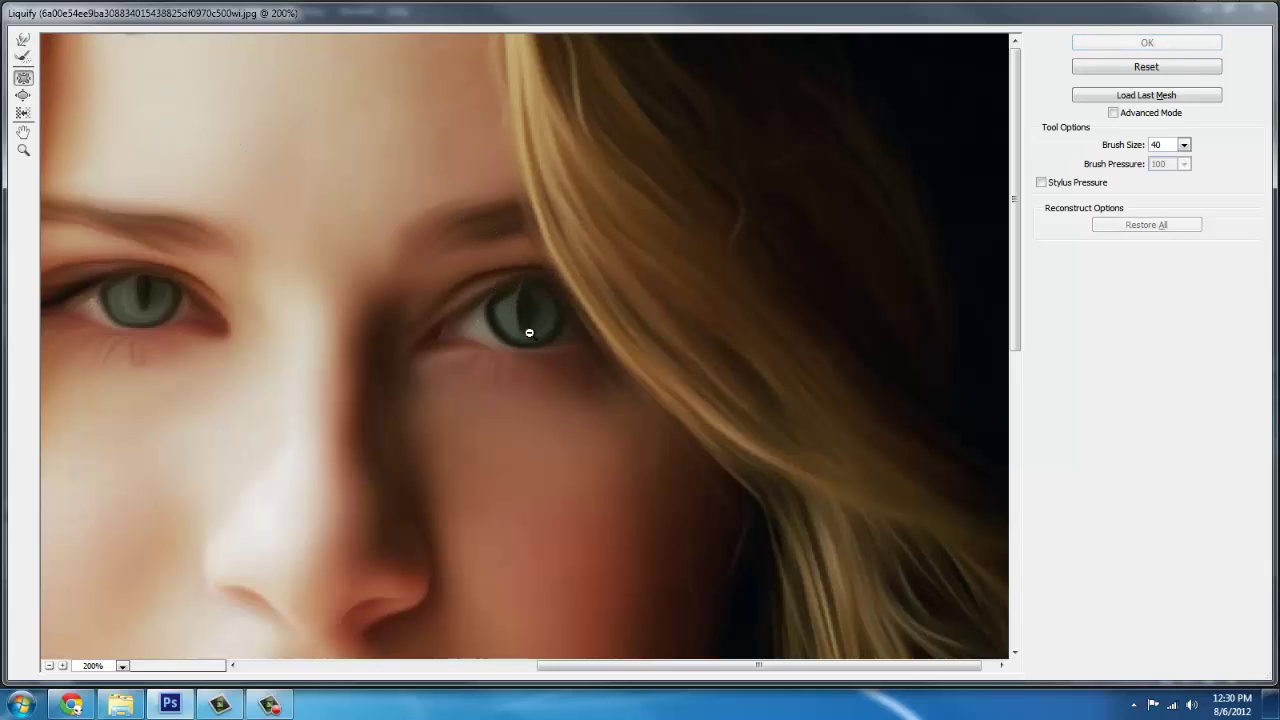
Forward-warp the right iris and upper lid slightly upward and commit the Liquify
left_click(23, 40)
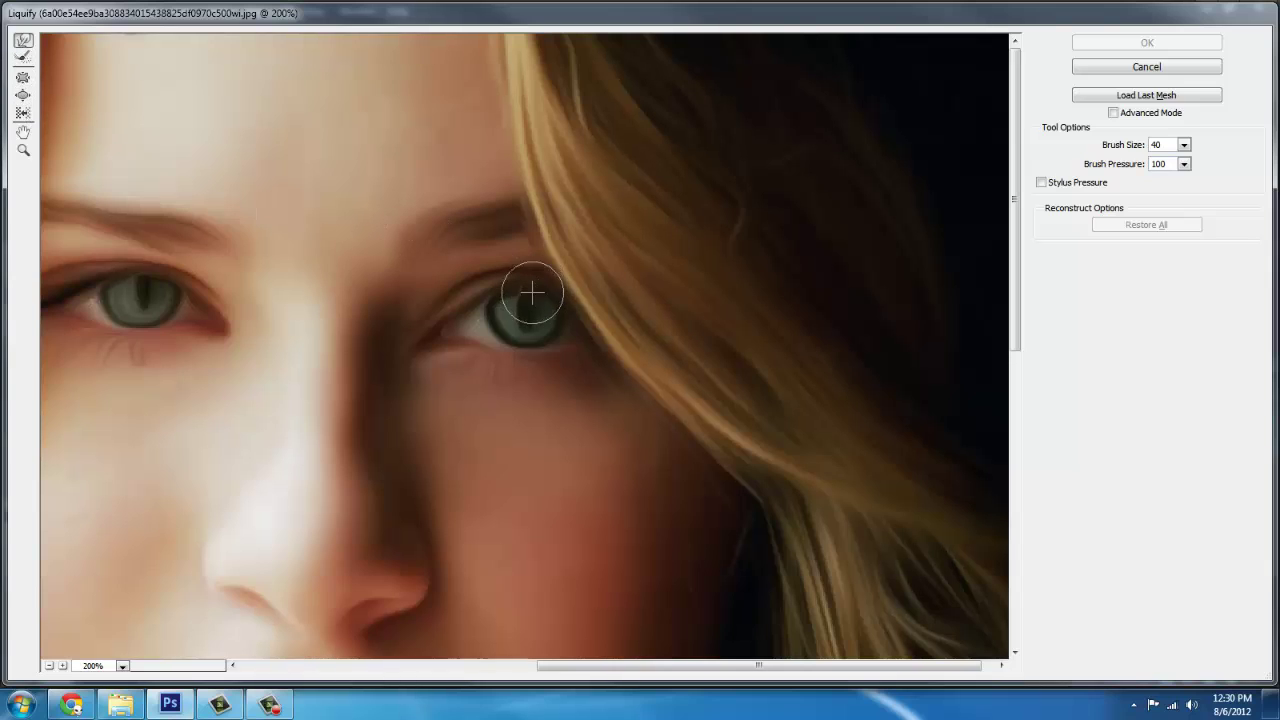
left_click_drag(532, 292, 523, 308)
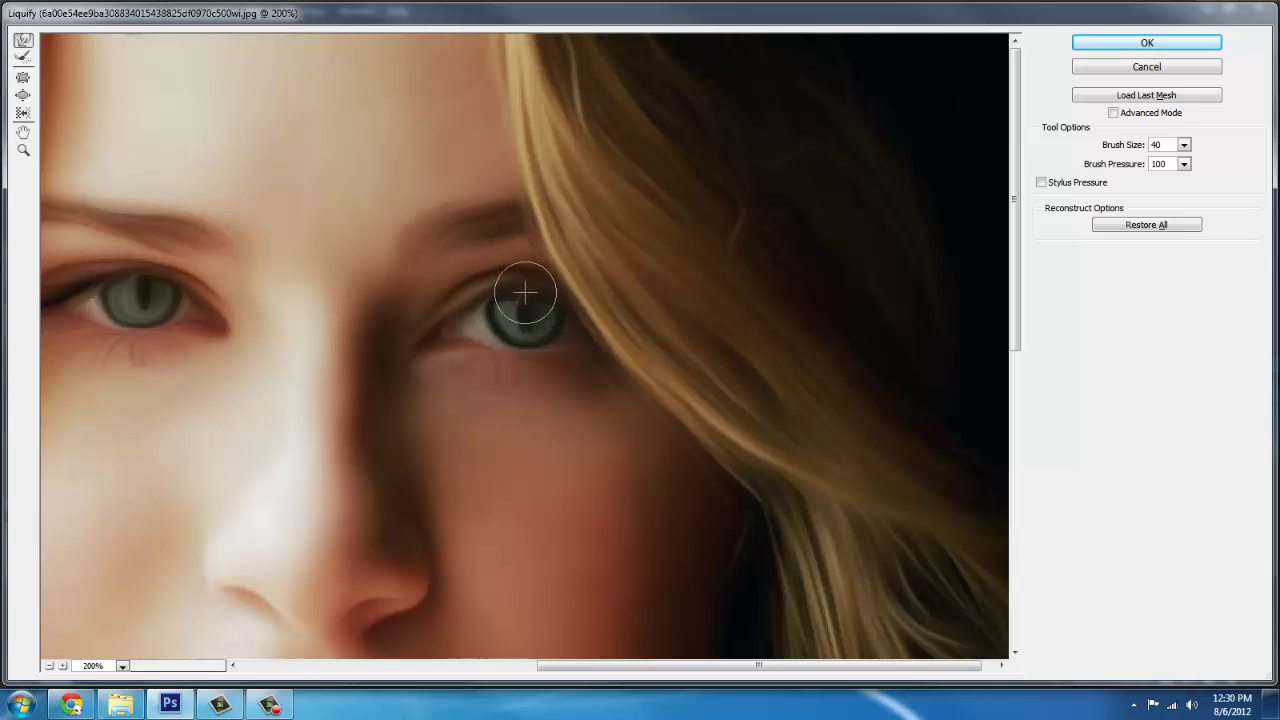
left_click_drag(526, 285, 527, 278)
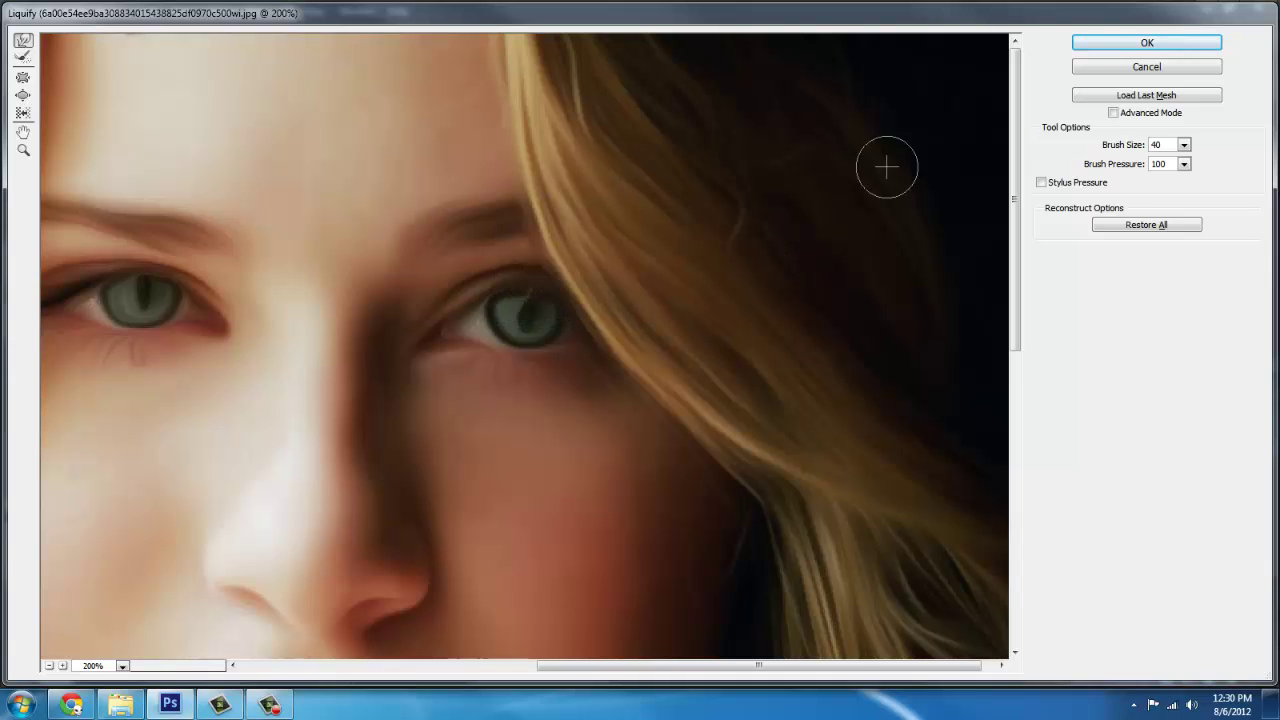
left_click(1166, 52)
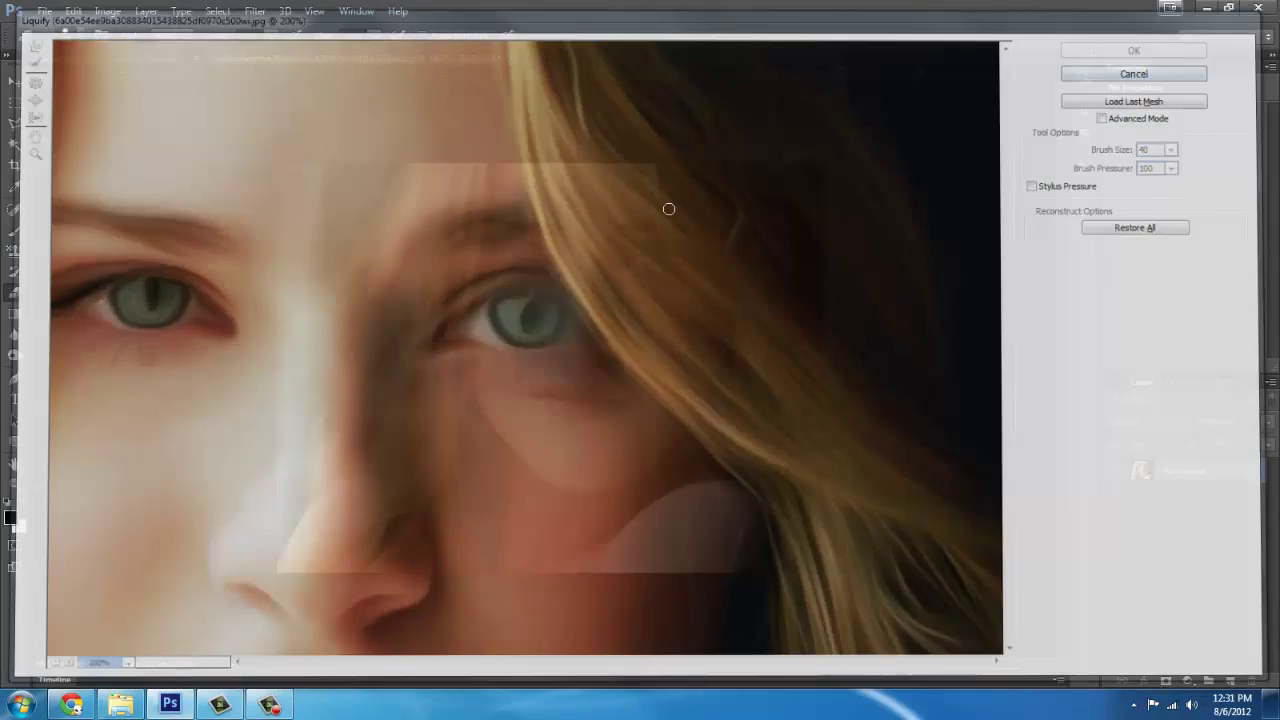
Zoom in on the right eye and paint over the pupil with the Clone Stamp Tool
scroll(706, 256, "up", 5)
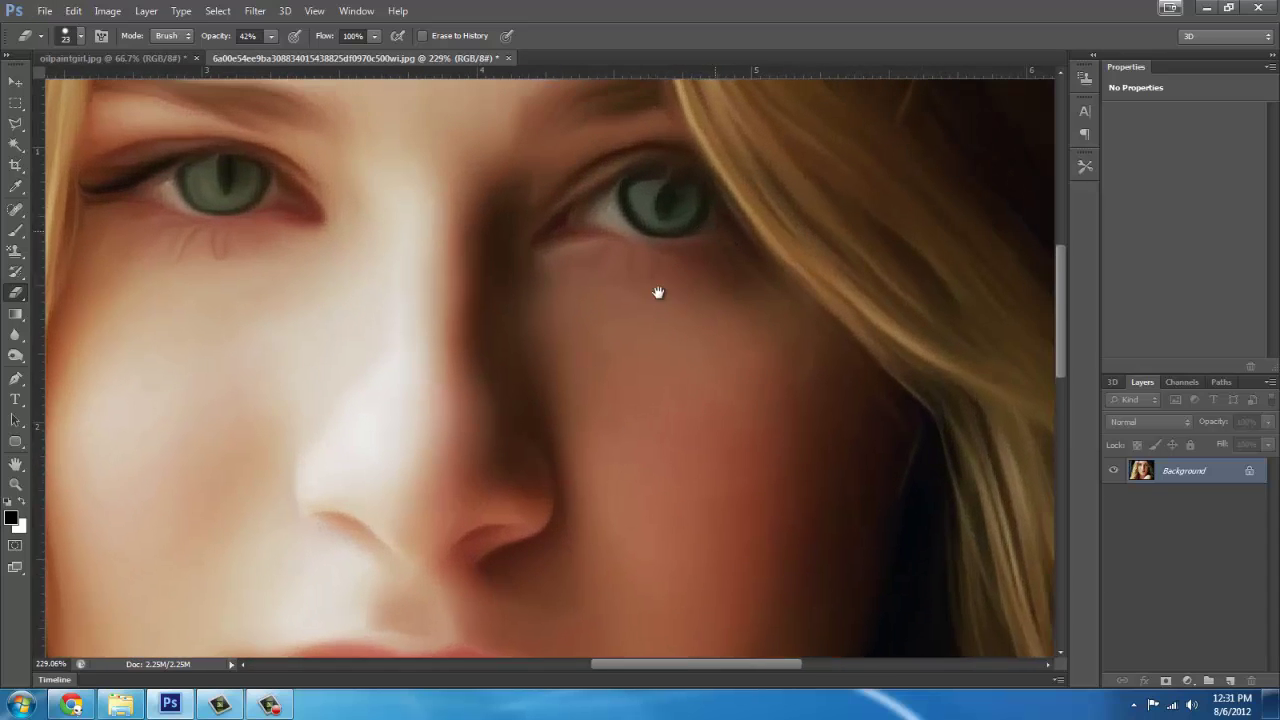
scroll(649, 301, "up", 1)
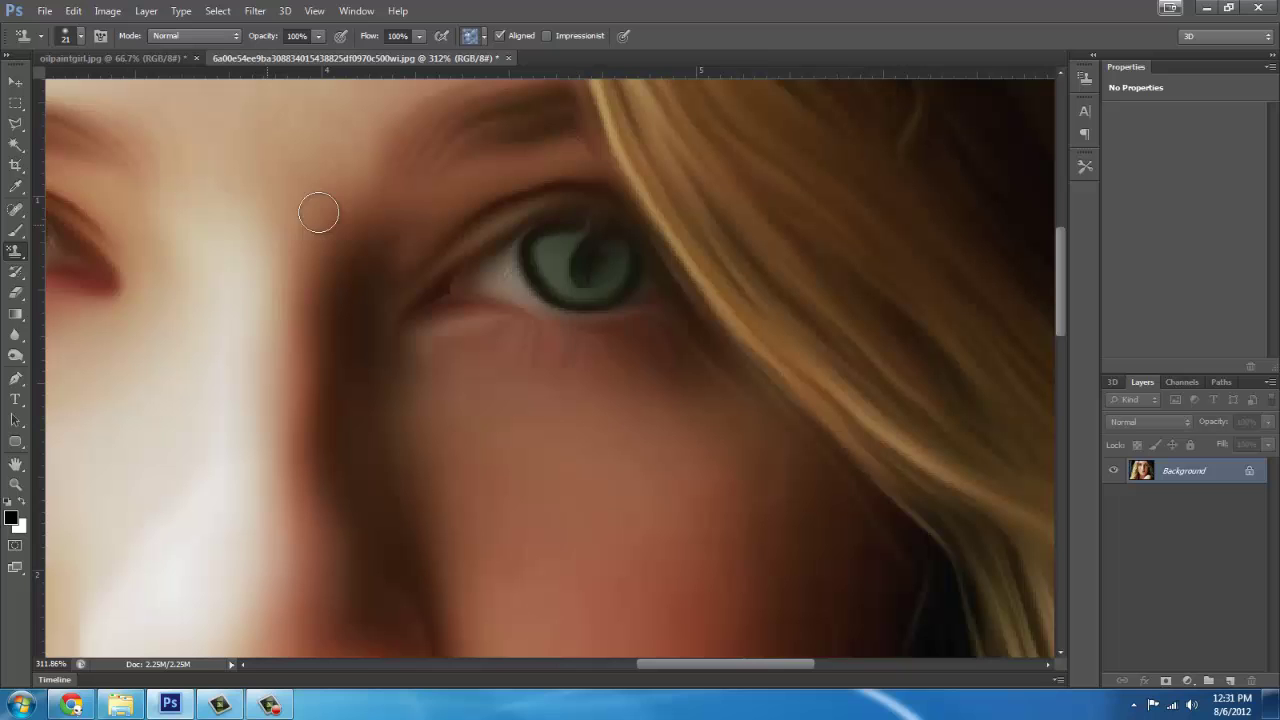
left_click(15, 250)
left_click(75, 249)
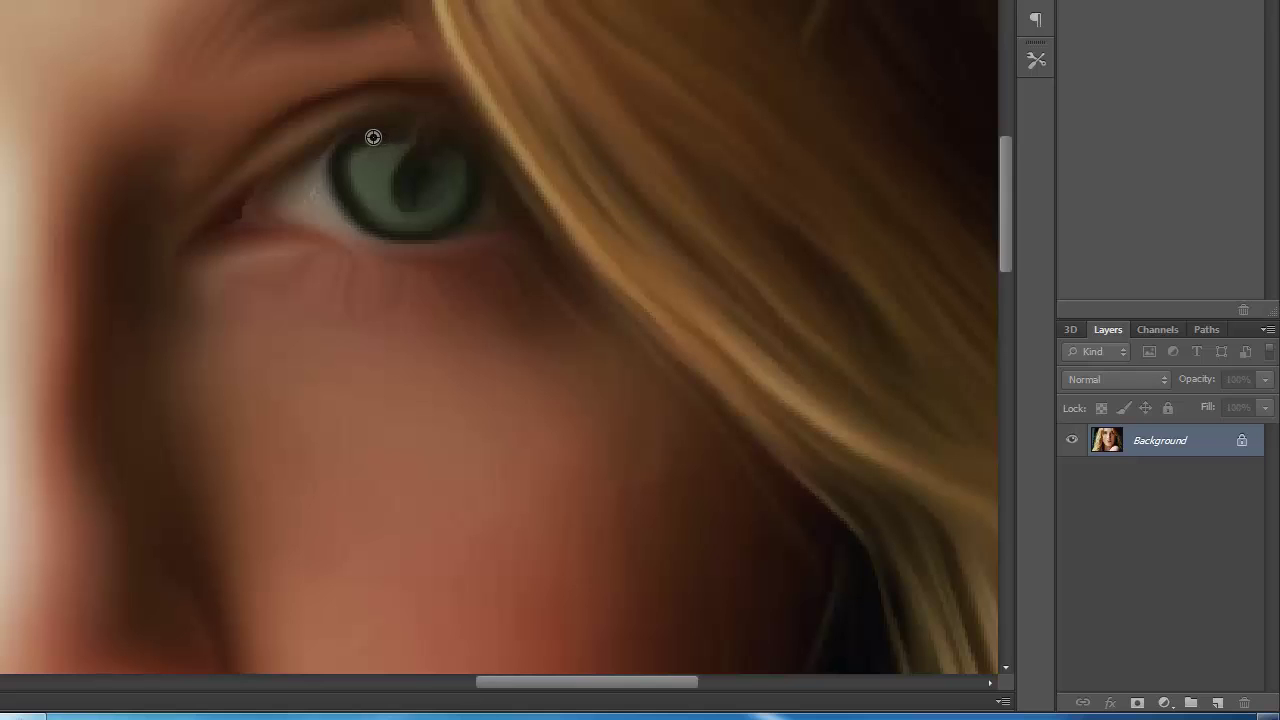
mouse_move(426, 133)
left_mouse_down()
mouse_move(441, 190)
mouse_move(402, 178)
mouse_move(393, 151)
mouse_move(422, 147)
mouse_move(455, 184)
mouse_move(460, 168)
mouse_move(421, 150)
mouse_move(412, 212)
mouse_move(383, 155)
mouse_move(416, 147)
mouse_move(405, 177)
mouse_move(421, 159)
mouse_move(427, 176)
mouse_move(412, 140)
left_mouse_up()
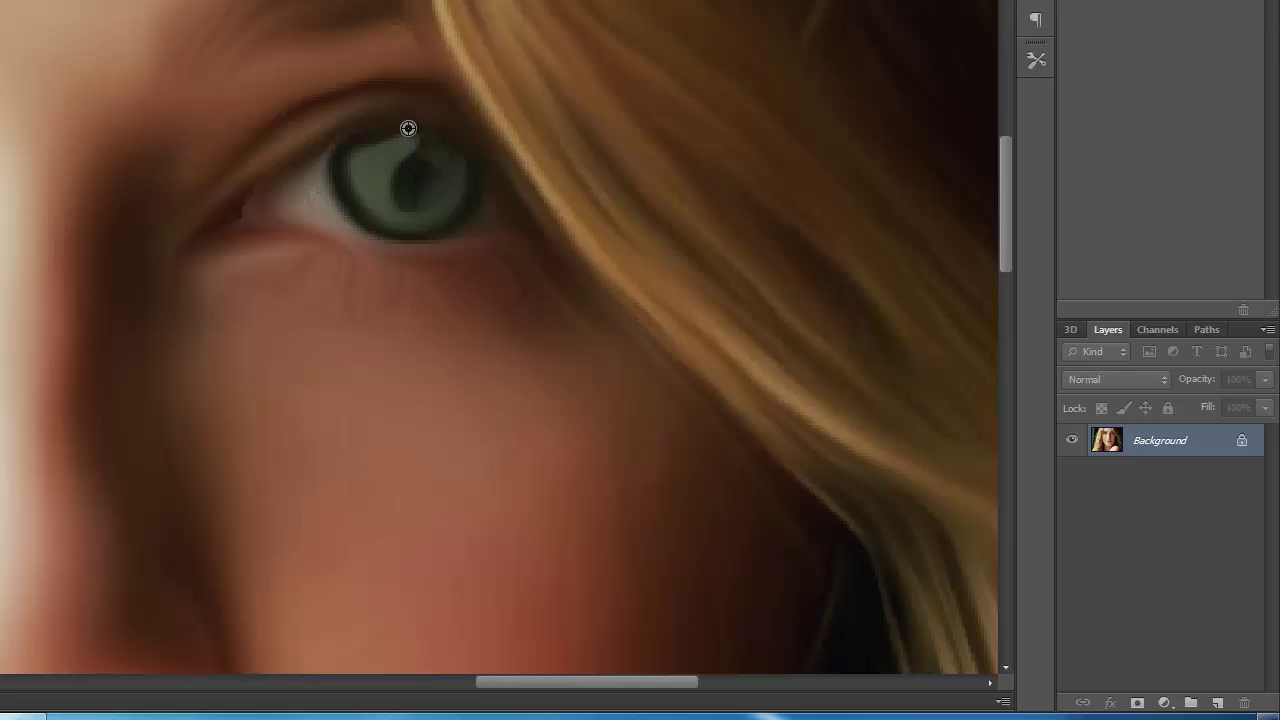
Sample different spots on the iris and clone lighter green texture over the pupil
left_click(390, 129, "alt")
left_click(426, 126)
left_click(464, 143, "alt")
left_click(437, 132)
mouse_move(399, 127)
left_mouse_down()
mouse_move(423, 120)
mouse_move(377, 163)
left_mouse_up()
mouse_move(414, 145)
left_mouse_down()
mouse_move(450, 181)
mouse_move(414, 204)
mouse_move(463, 239)
mouse_move(451, 174)
left_mouse_up()
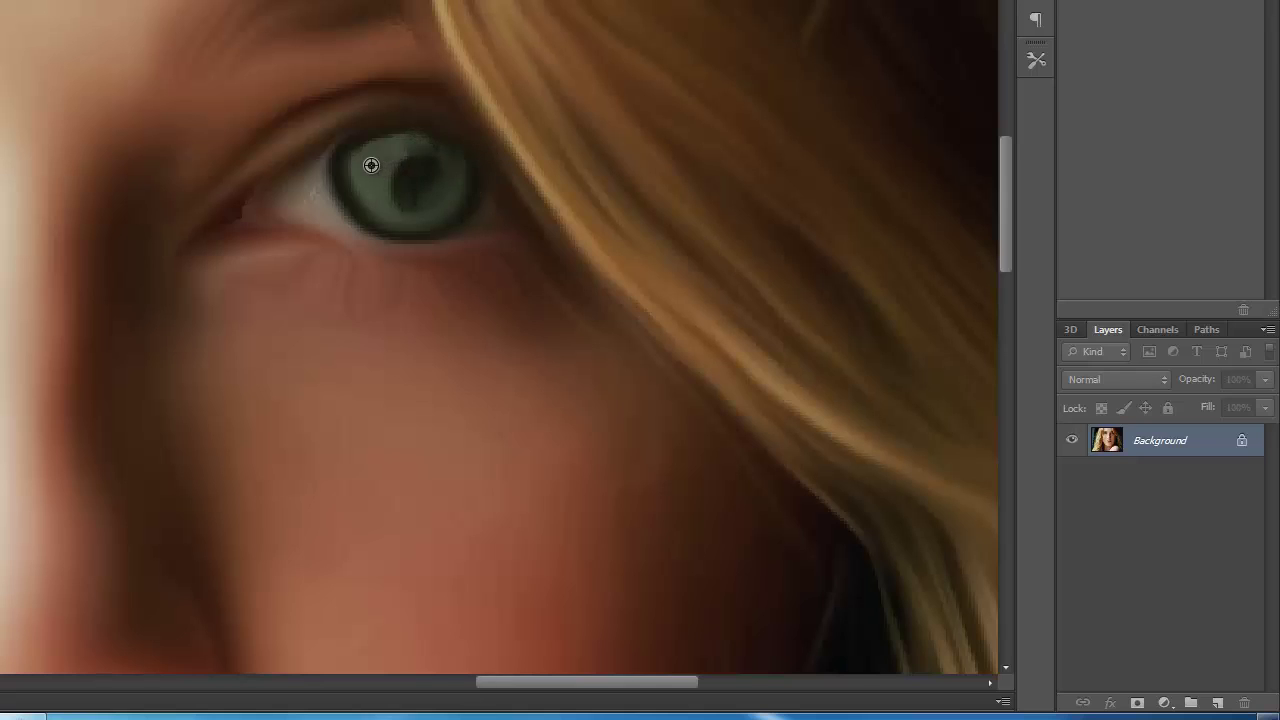
mouse_move(371, 165)
left_mouse_down()
mouse_move(429, 143)
mouse_move(386, 150)
mouse_move(446, 149)
mouse_move(420, 177)
mouse_move(454, 191)
mouse_move(451, 160)
mouse_move(445, 182)
left_mouse_up()
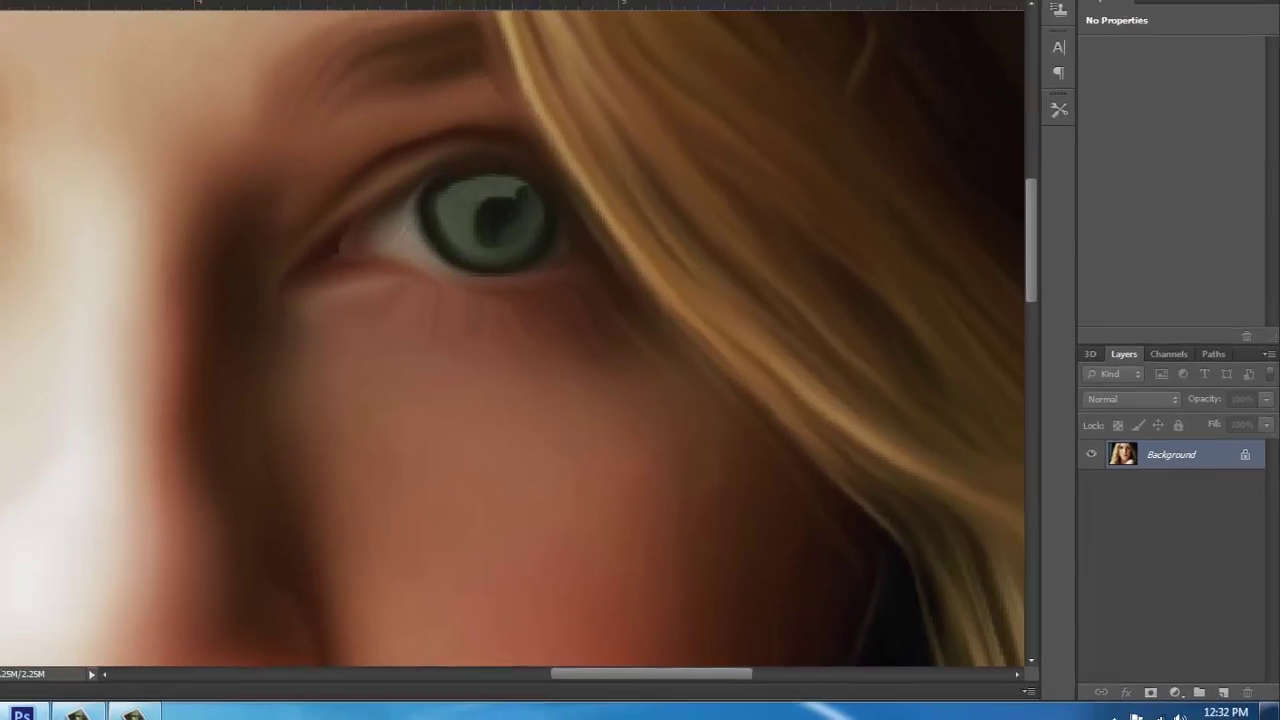
Blur the pupil's upper-right edge, then fit the portrait on screen with Ctrl+0
right_click(15, 334)
left_click(65, 329)
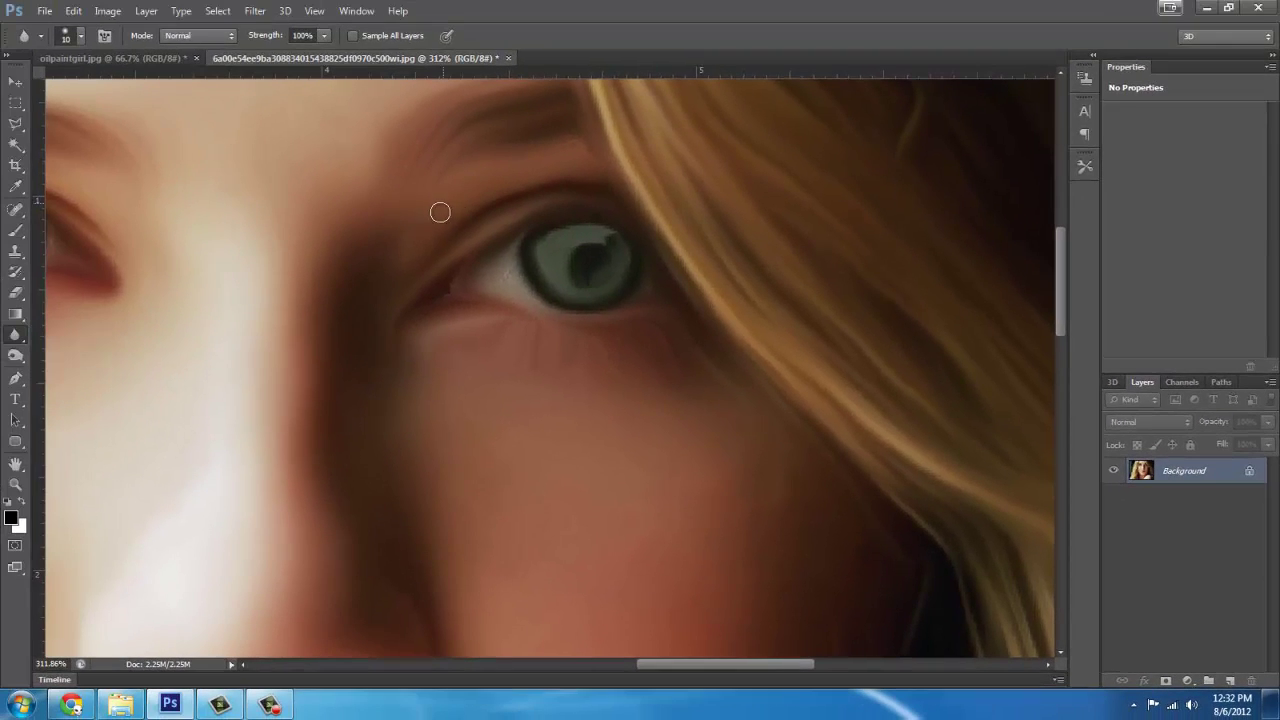
mouse_move(601, 242)
left_mouse_down()
mouse_move(640, 331)
mouse_move(611, 243)
mouse_move(627, 268)
mouse_move(556, 242)
mouse_move(545, 272)
mouse_move(569, 234)
mouse_move(619, 242)
mouse_move(575, 255)
mouse_move(577, 273)
mouse_move(577, 249)
mouse_move(602, 250)
mouse_move(601, 316)
left_mouse_up()
key("ctrl+0")
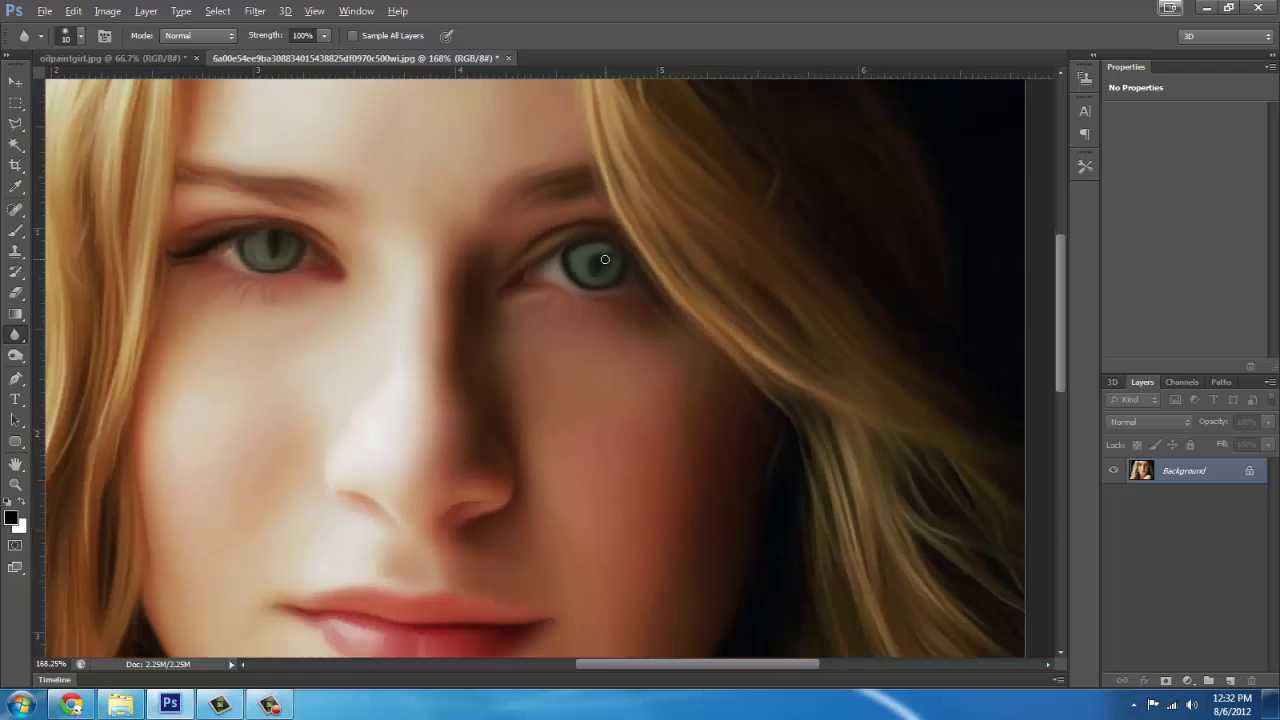
scroll(691, 327, "down", 2)
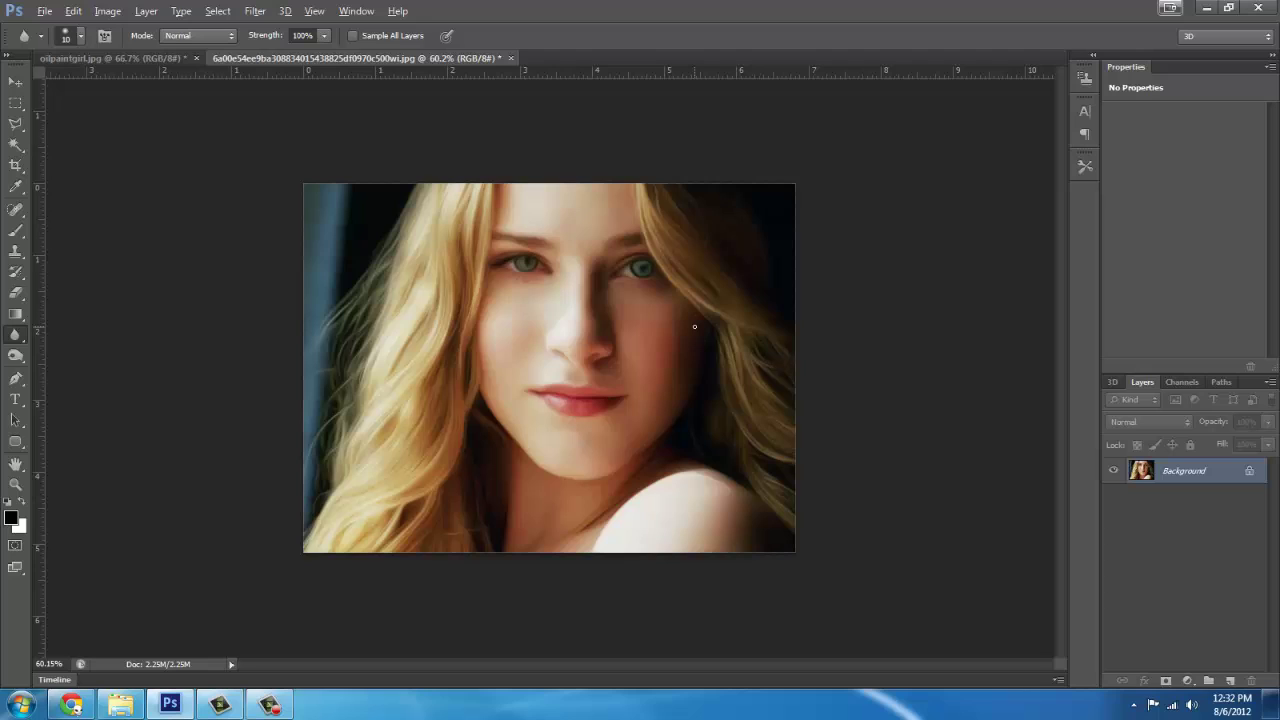
key("alt")
key("alt")
Dodge the right iris at Midtones, 10% exposure, with a smaller brush for lighter highlights
left_click(28, 355)
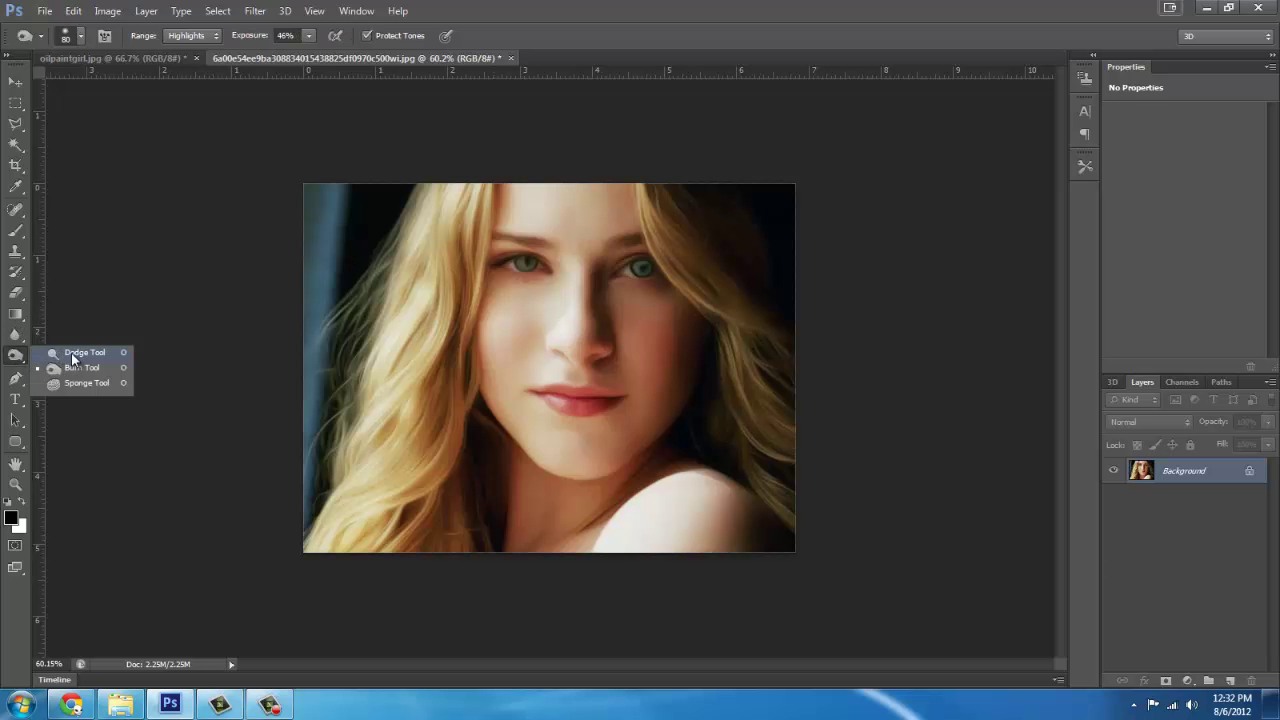
left_click(71, 353)
scroll(543, 294, "up", 6)
left_click_drag(566, 180, 519, 251)
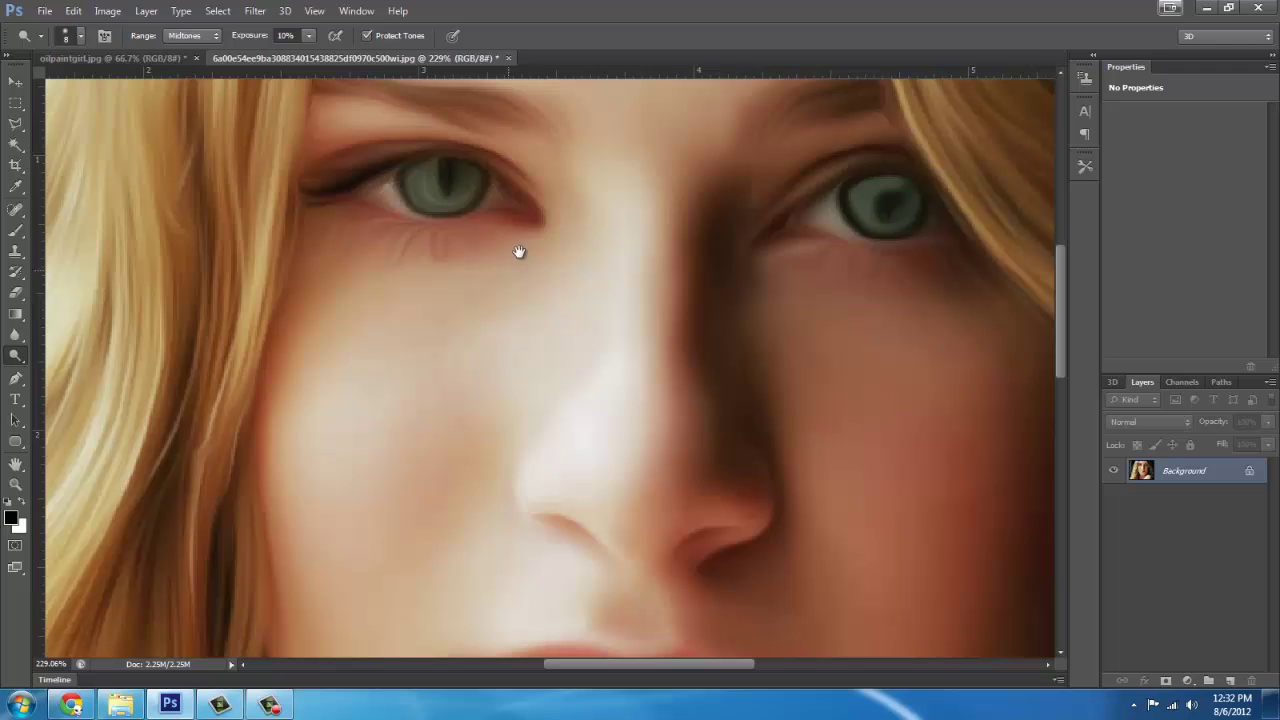
left_click_drag(735, 230, 545, 308)
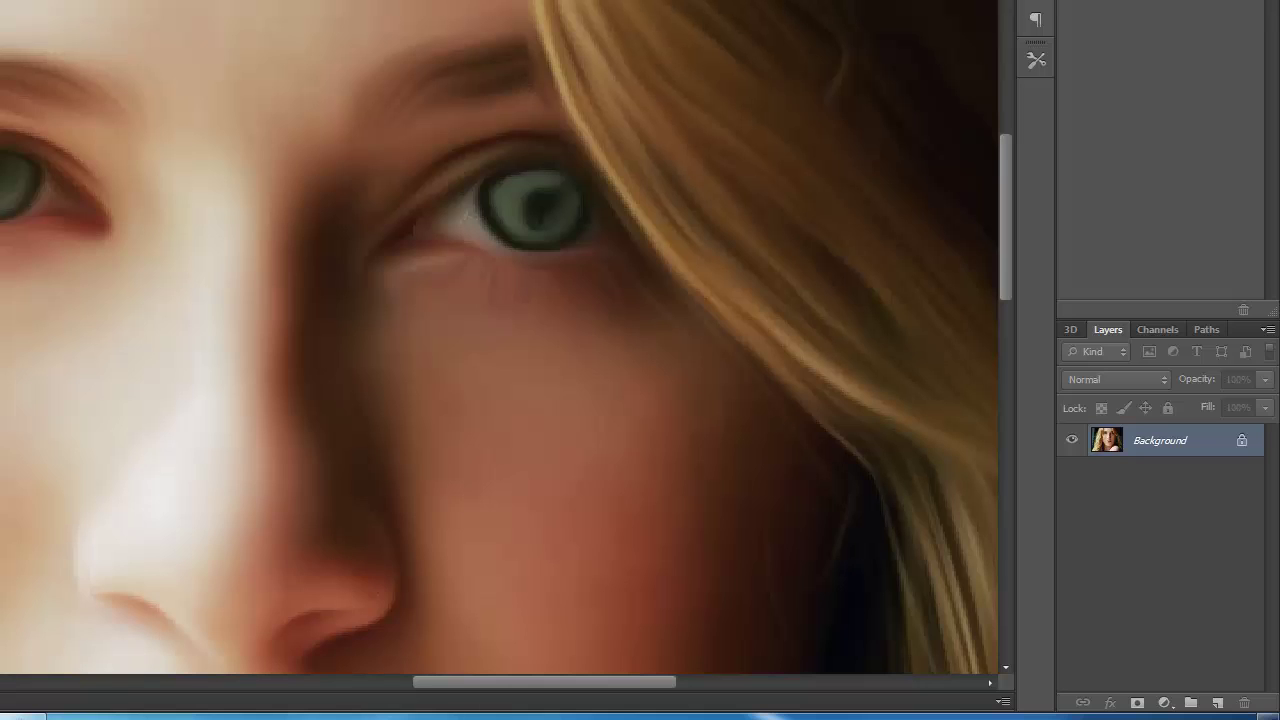
key("bracketleft")
key("bracketleft")
key("bracketleft")
key("bracketleft")
key("bracketleft")
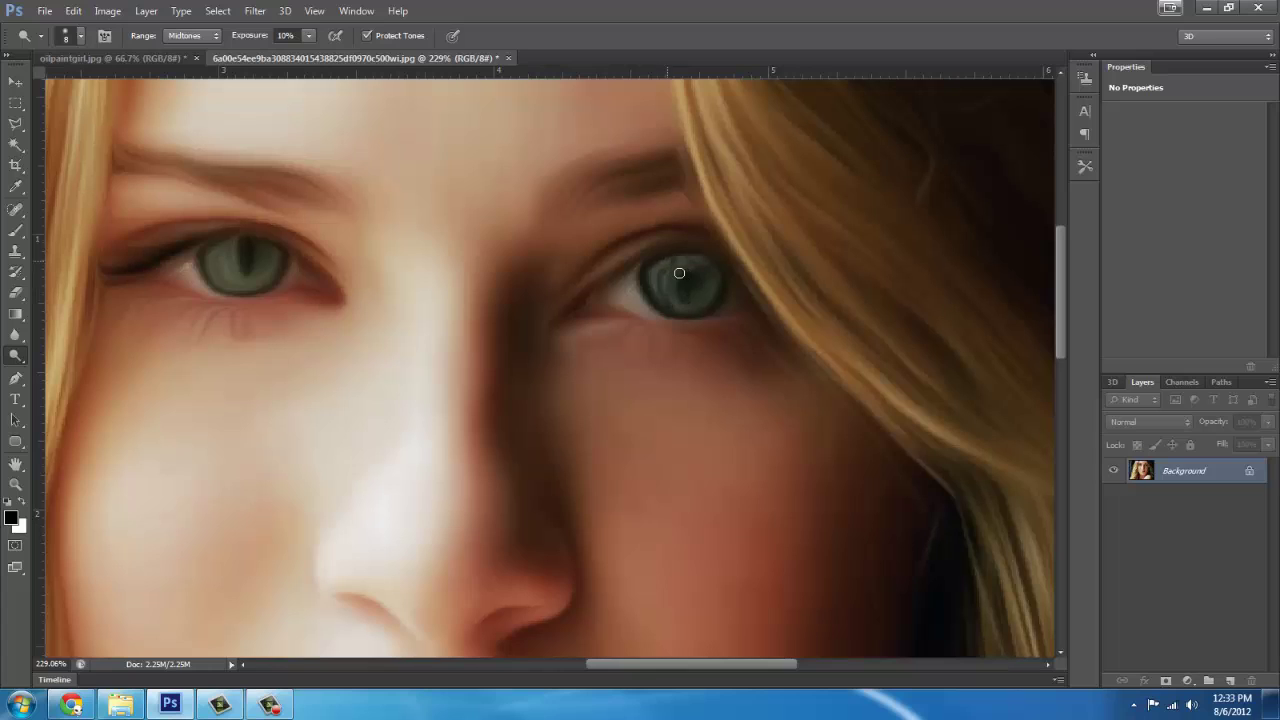
mouse_move(679, 273)
left_mouse_down()
mouse_move(676, 308)
mouse_move(661, 275)
mouse_move(683, 306)
mouse_move(712, 277)
mouse_move(693, 254)
mouse_move(684, 266)
mouse_move(700, 265)
mouse_move(671, 296)
mouse_move(670, 262)
mouse_move(675, 317)
mouse_move(689, 248)
mouse_move(705, 302)
left_mouse_up()
scroll(800, 285, "down", 5)
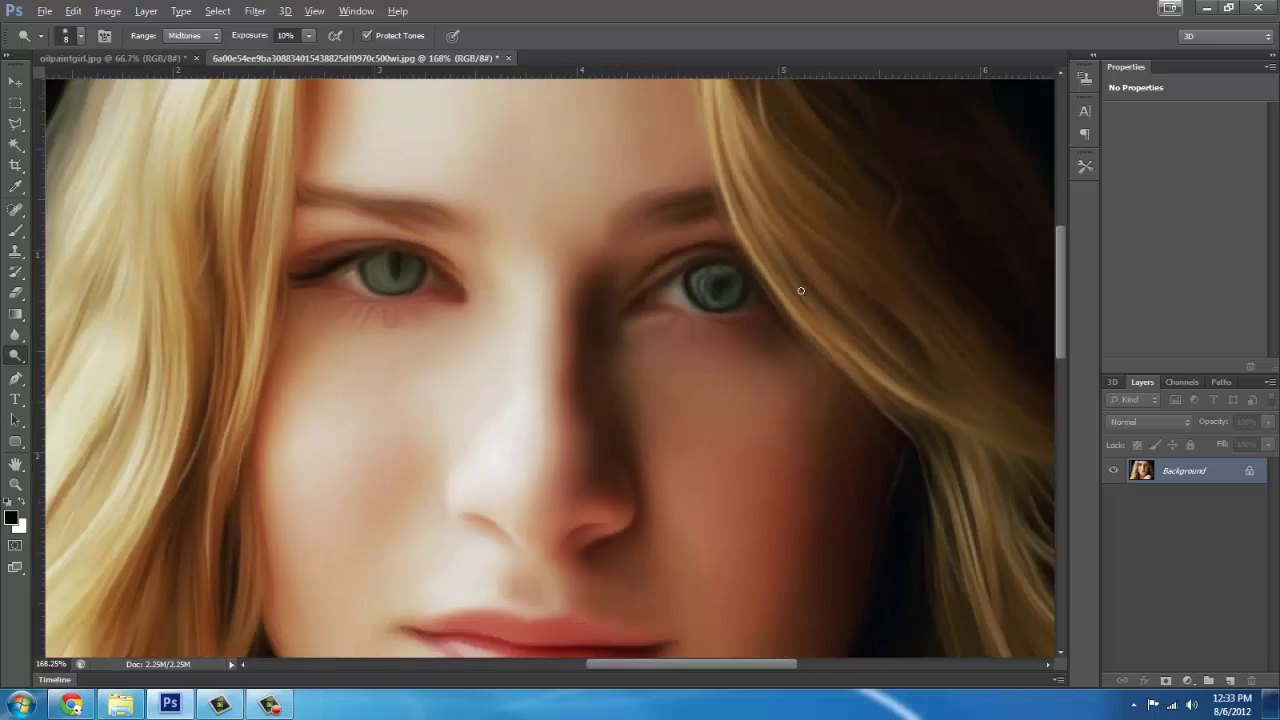
key("alt")
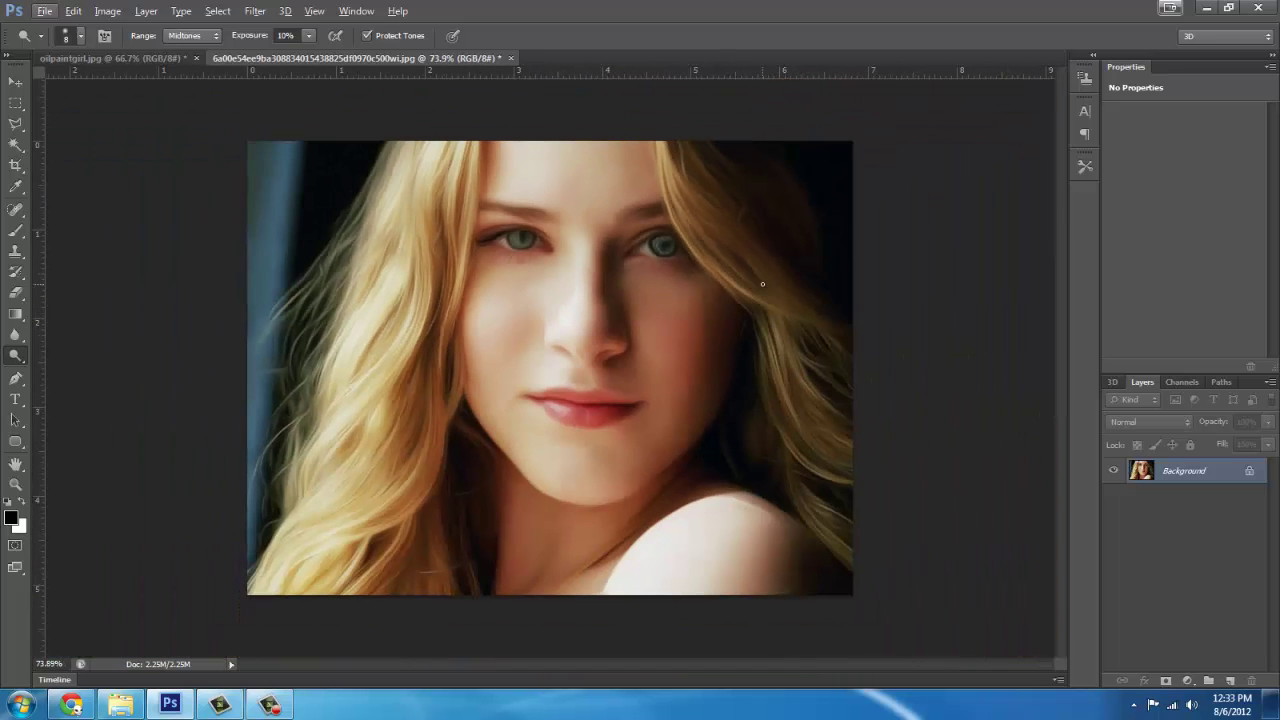